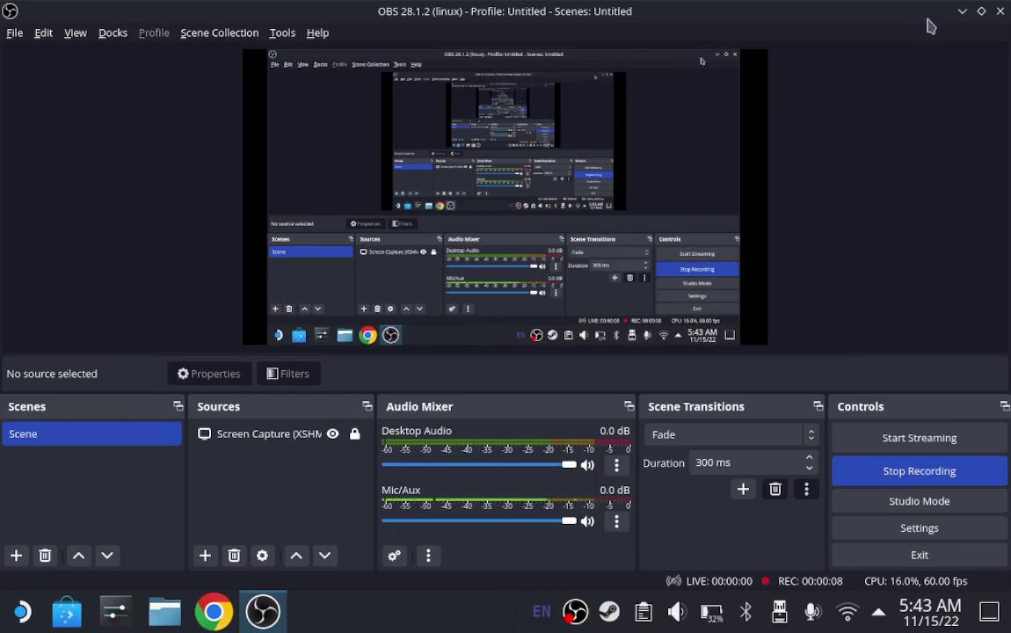
# Minimize the OBS Studio window so the desktop shows while recording continues
pyautogui.click(962, 12)
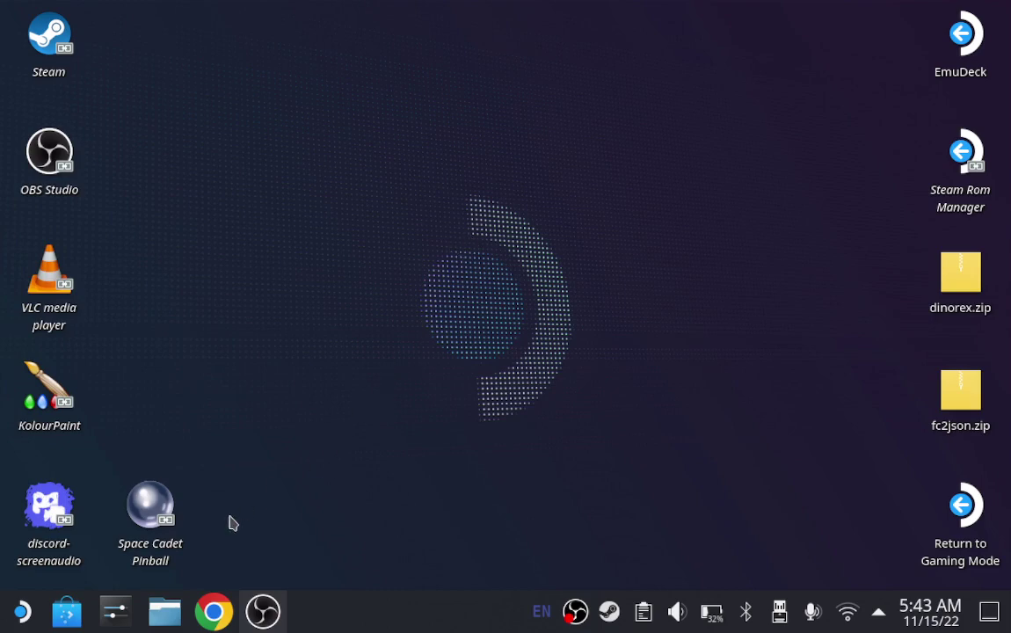
pyautogui.click(69, 613)
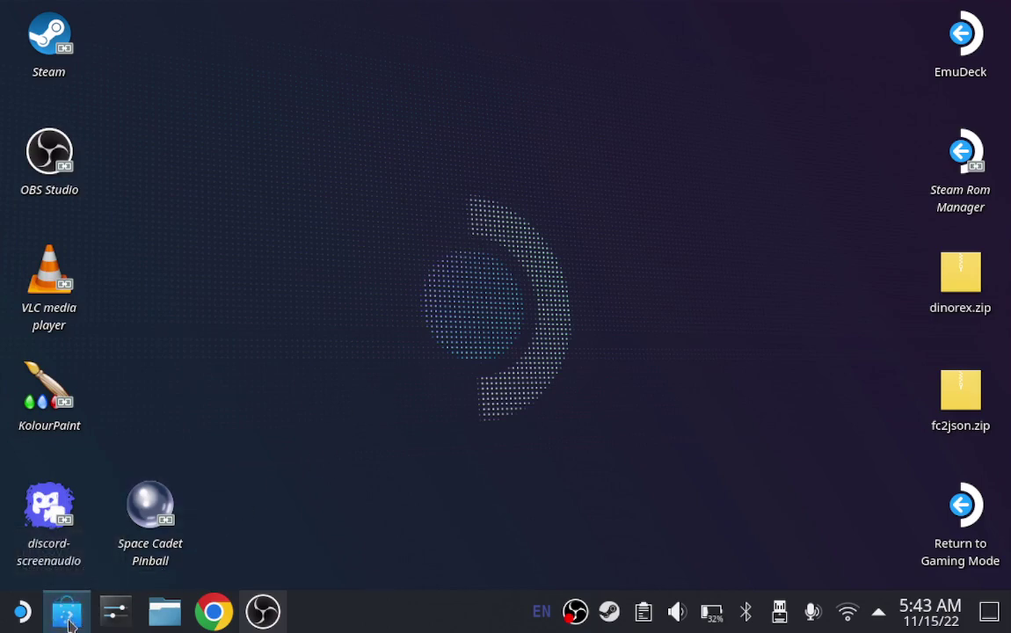
pyautogui.moveTo(70, 622)
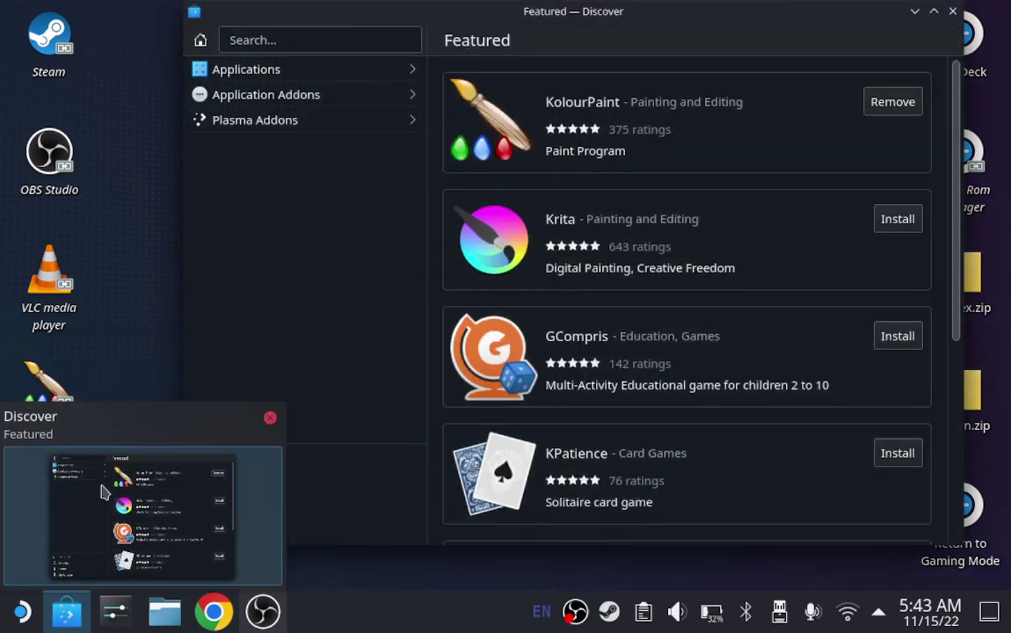
pyautogui.click(351, 45)
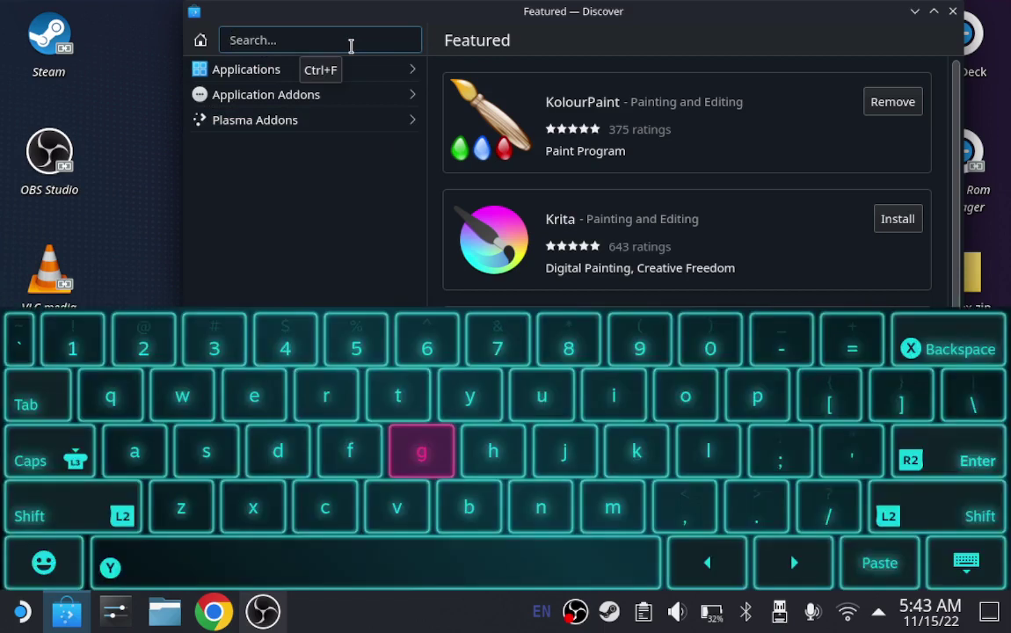
pyautogui.write('fight')
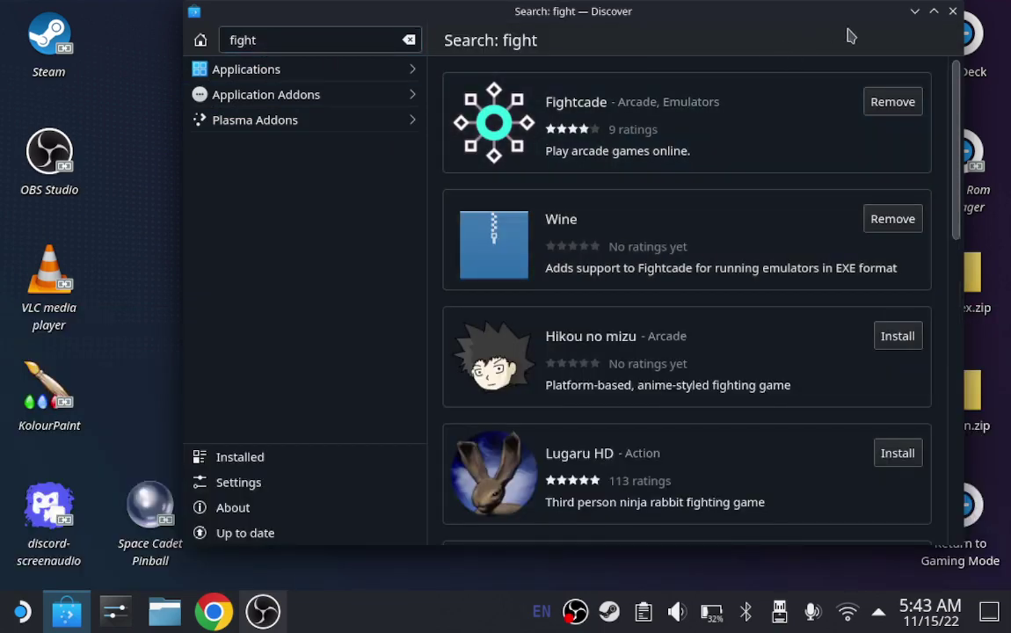
# Close the software store and find Fightcade in the Application Launcher's All Applications list
pyautogui.click(953, 11)
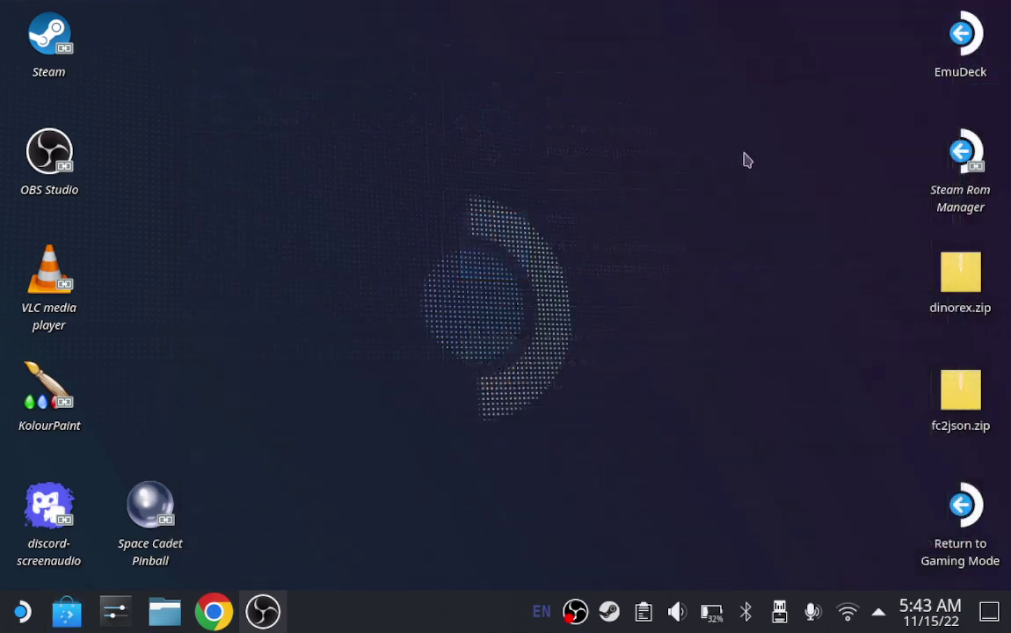
pyautogui.click(13, 614)
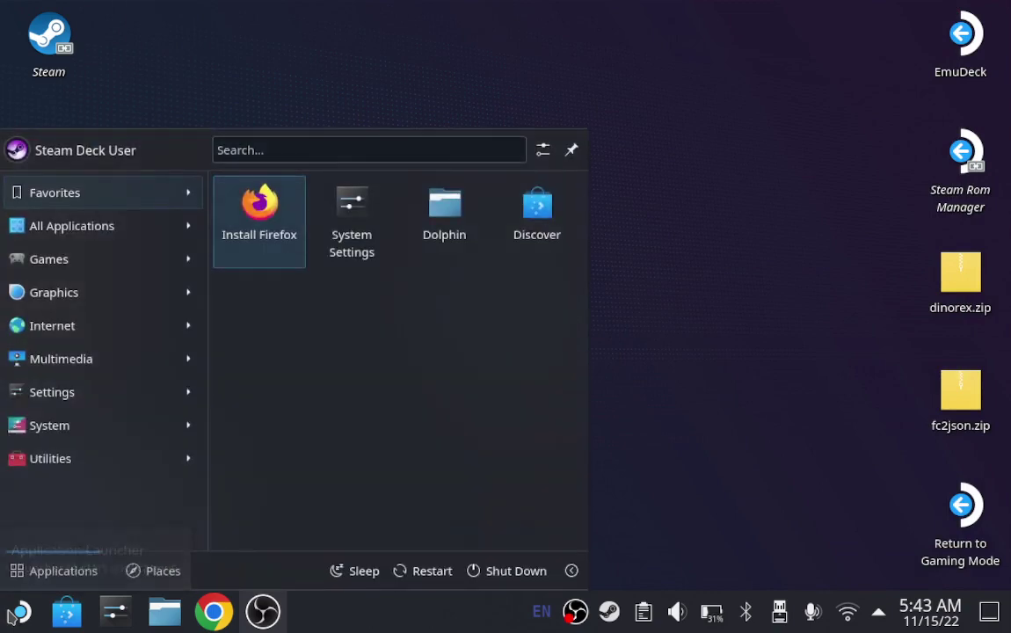
pyautogui.moveTo(52, 335)
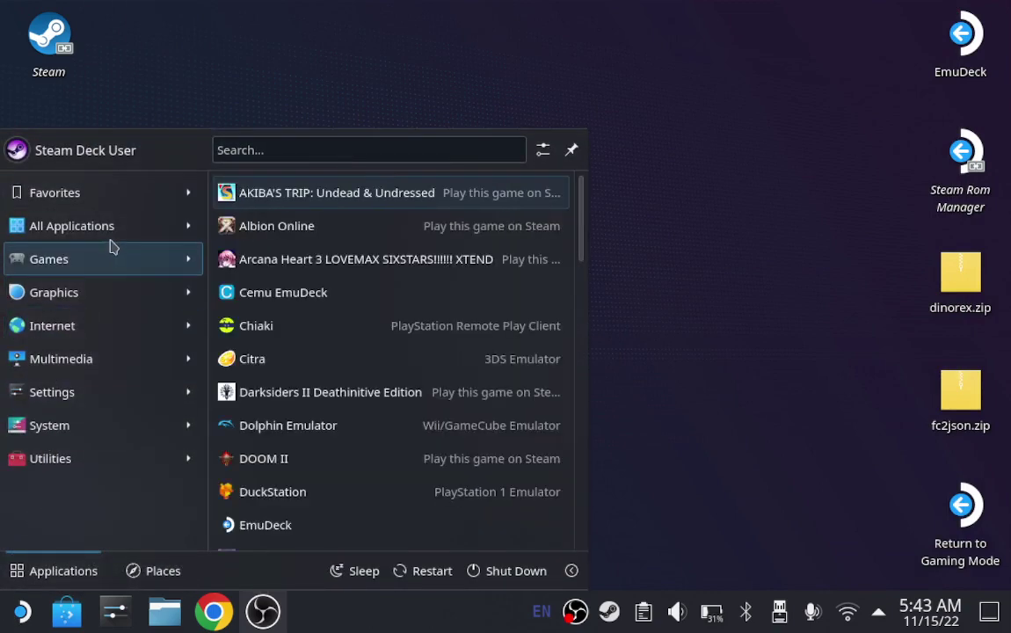
pyautogui.moveTo(111, 231)
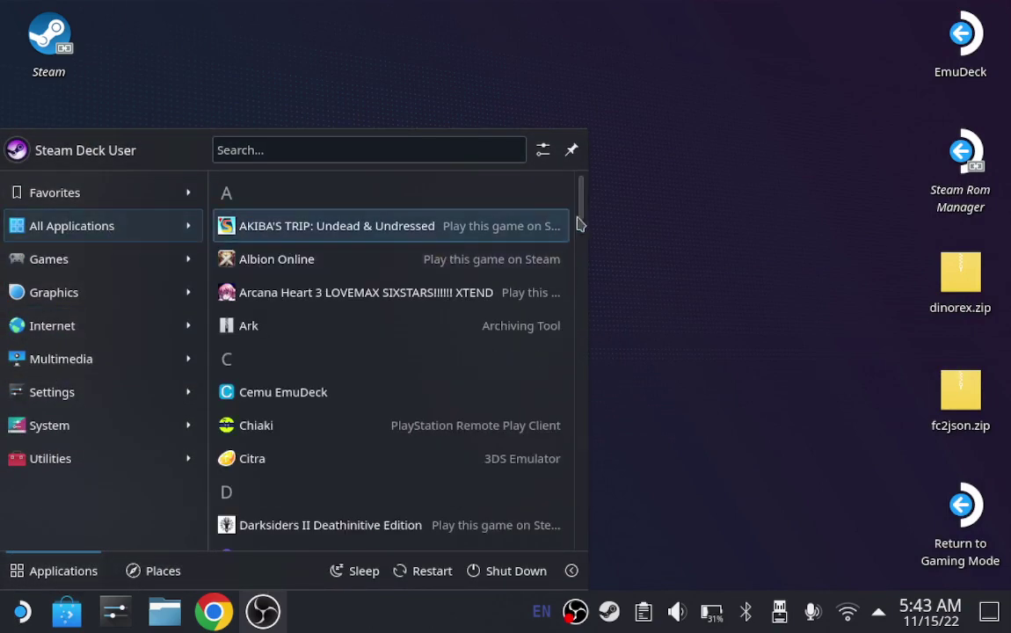
pyautogui.moveTo(582, 215); pyautogui.dragTo(570, 274)
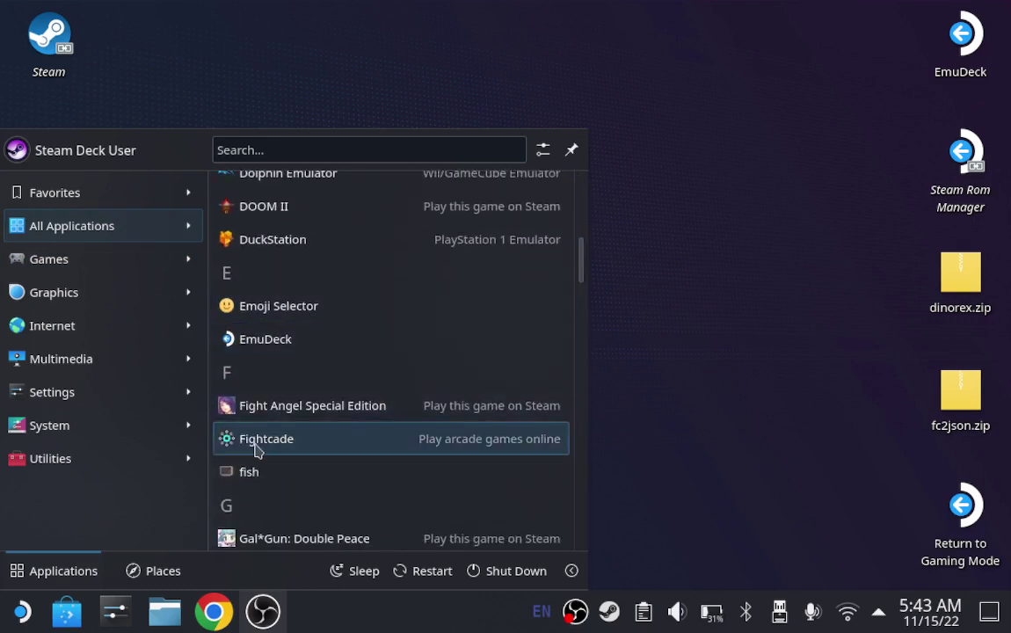
# Link Fightcade onto the desktop and place its icon beside KolourPaint
pyautogui.moveTo(255, 448); pyautogui.dragTo(183, 86)
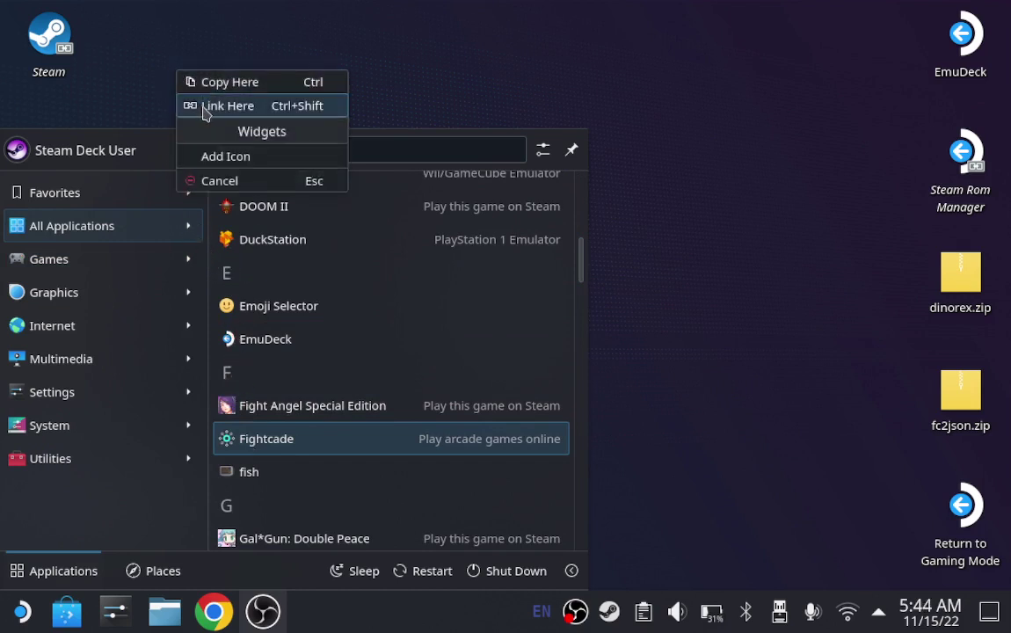
pyautogui.click(205, 112)
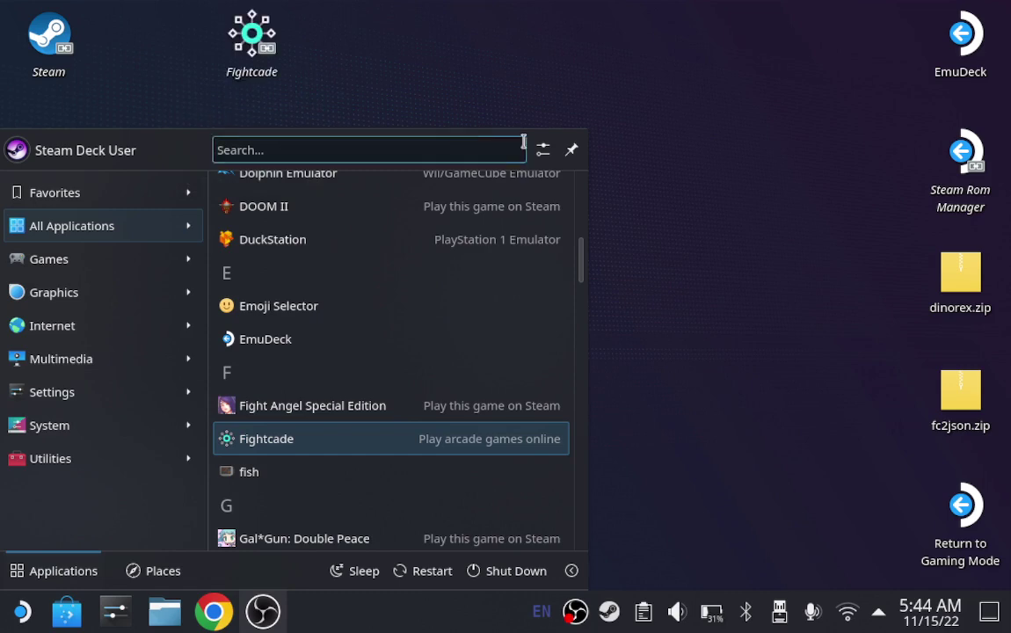
pyautogui.click(611, 177)
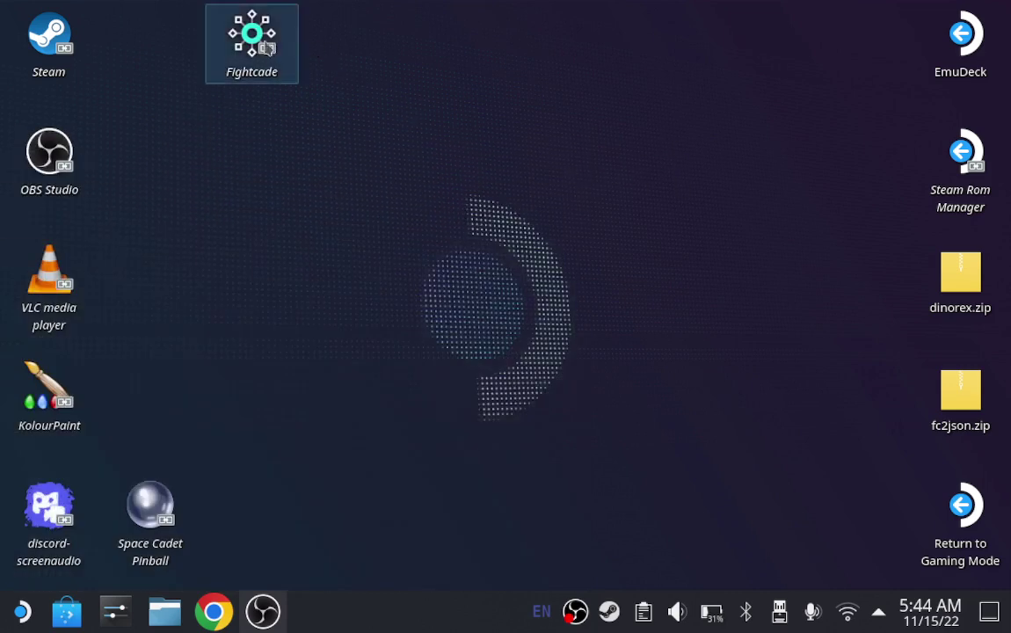
pyautogui.moveTo(247, 71); pyautogui.dragTo(145, 425)
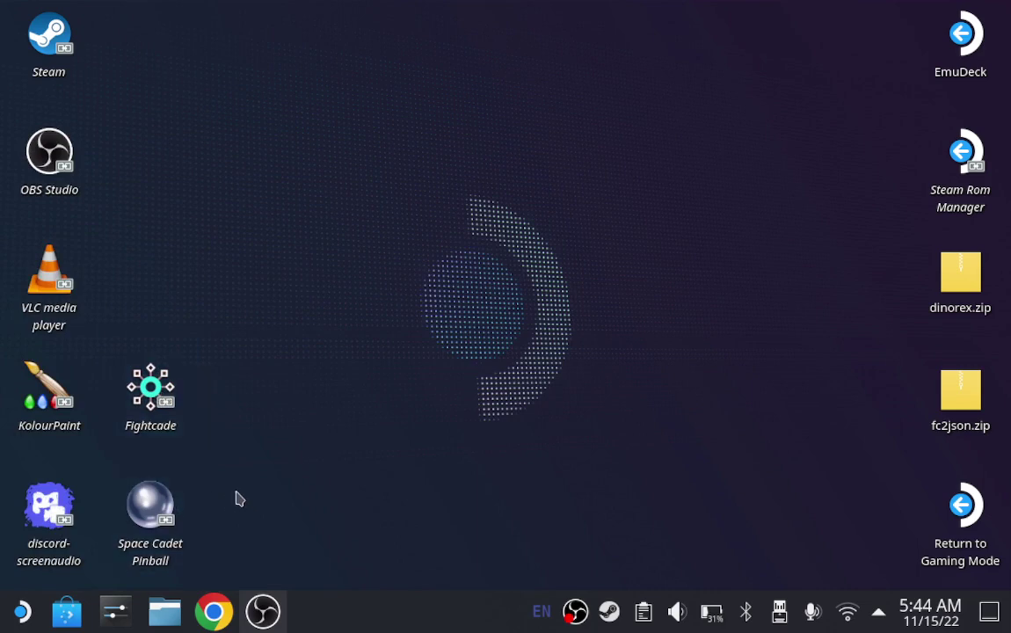
# Open Dolphin at the home folder, show hidden files, and maximize the window
pyautogui.click(154, 619)
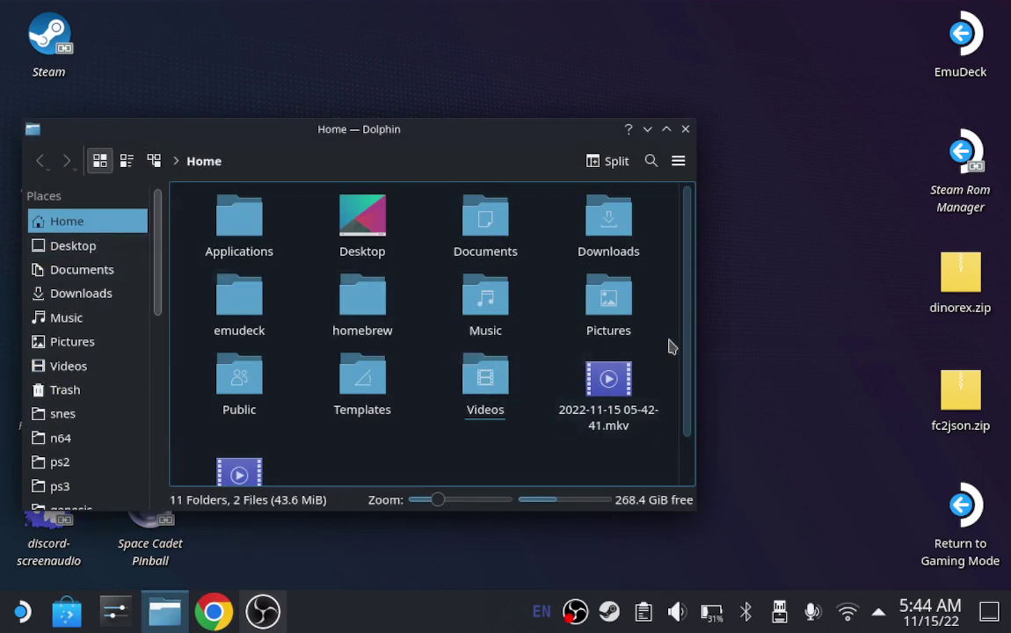
pyautogui.moveTo(689, 357)
pyautogui.mouseDown()
pyautogui.moveTo(684, 400)
pyautogui.moveTo(705, 357)
pyautogui.mouseUp()
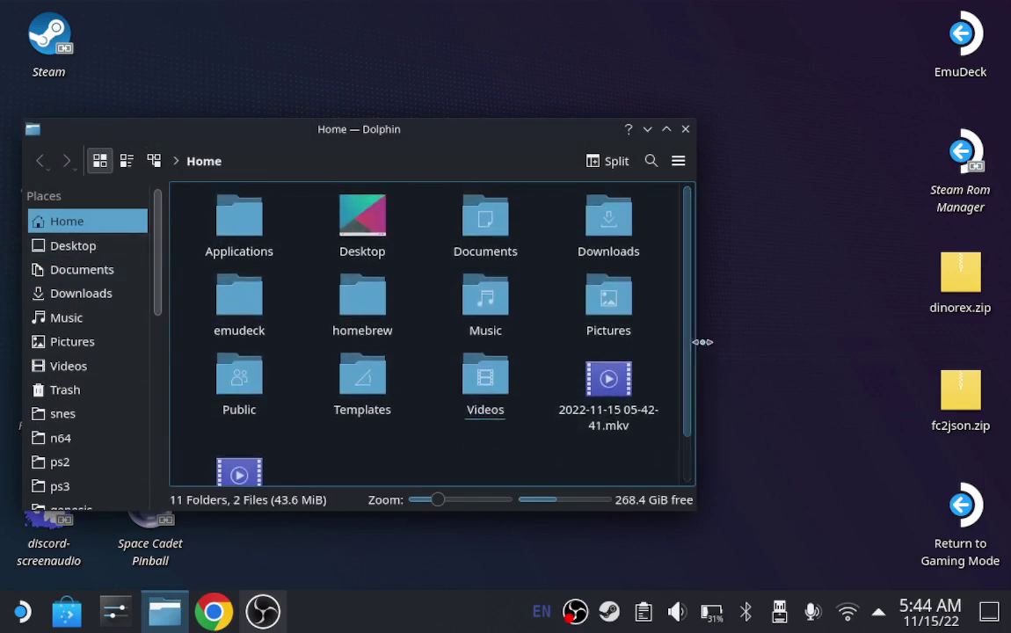
pyautogui.click(680, 161)
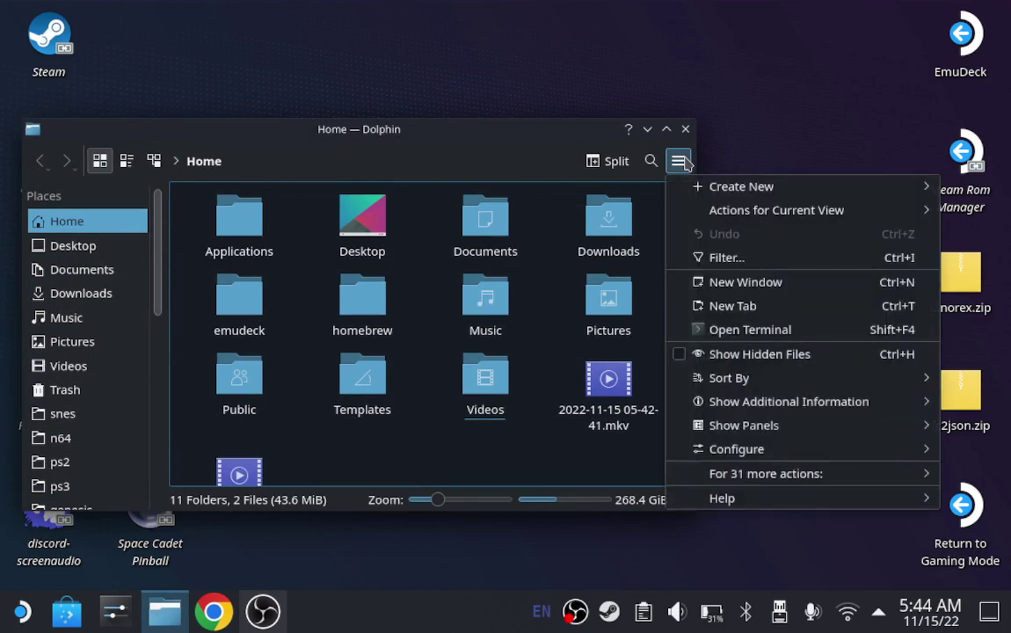
pyautogui.click(684, 359)
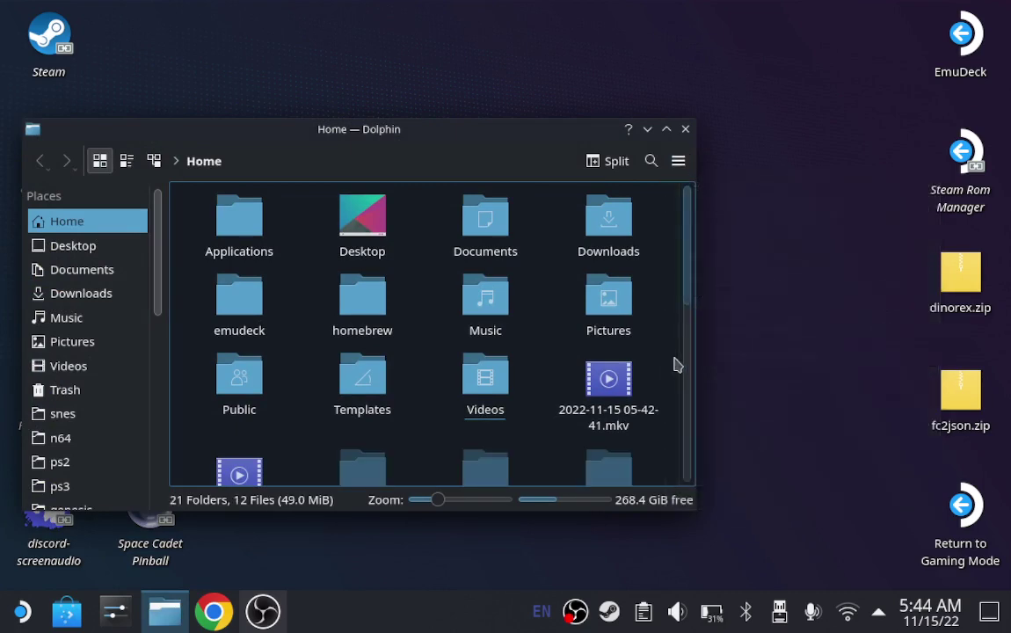
pyautogui.click(667, 129)
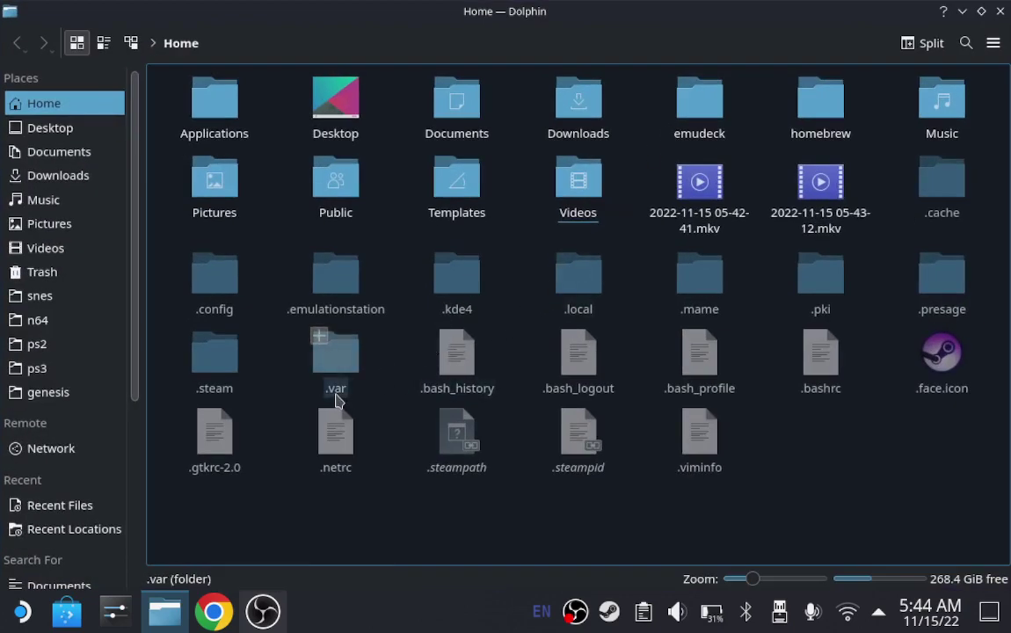
# Navigate into .var/app/com.fightcade.Fightcade and restore Dolphin to a smaller window
pyautogui.click(348, 358)
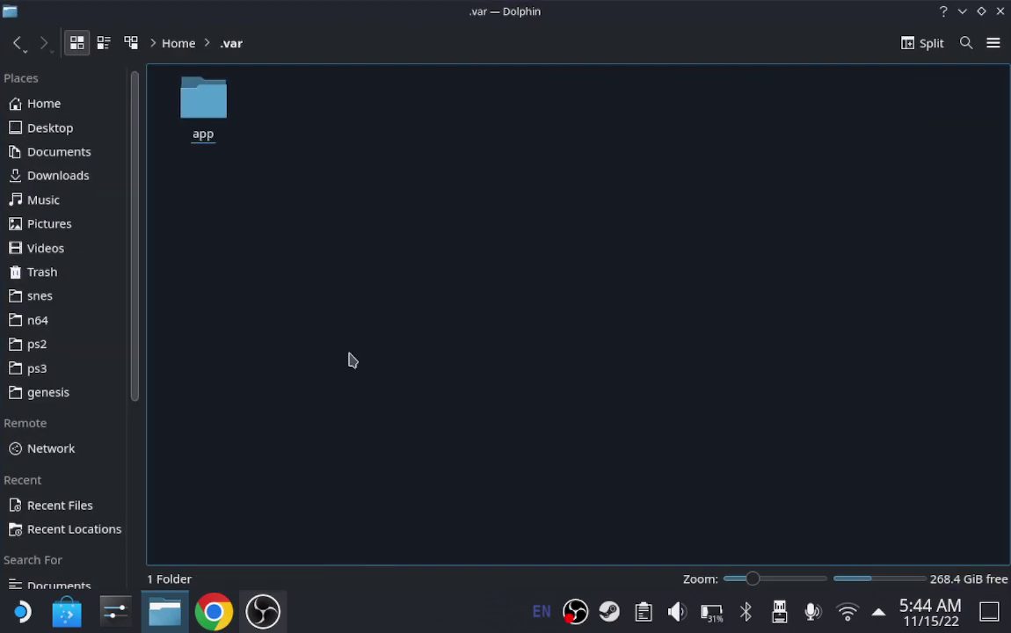
pyautogui.click(219, 102)
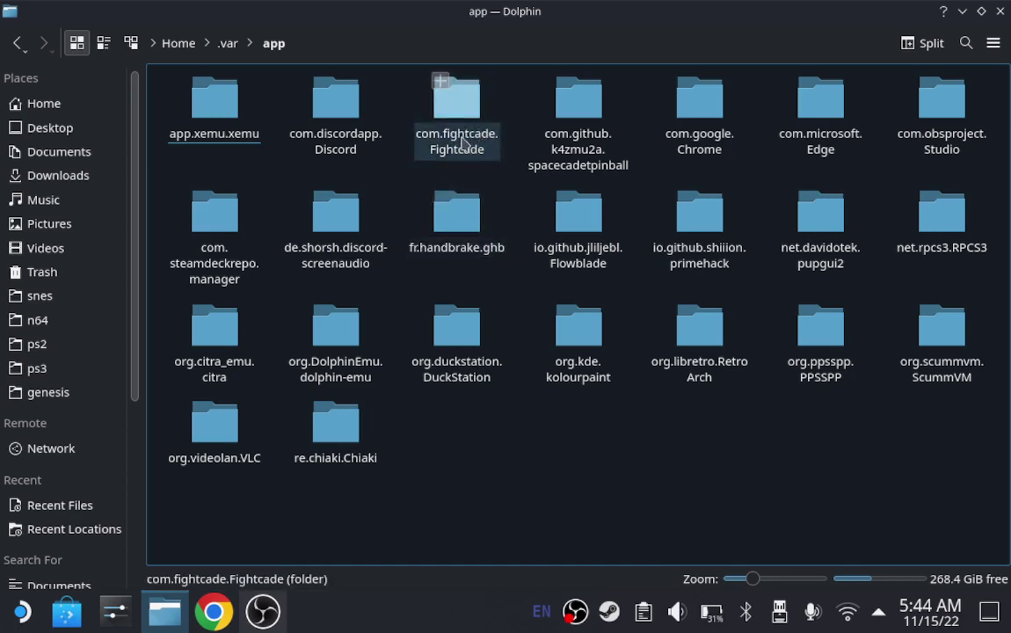
pyautogui.doubleClick(464, 143)
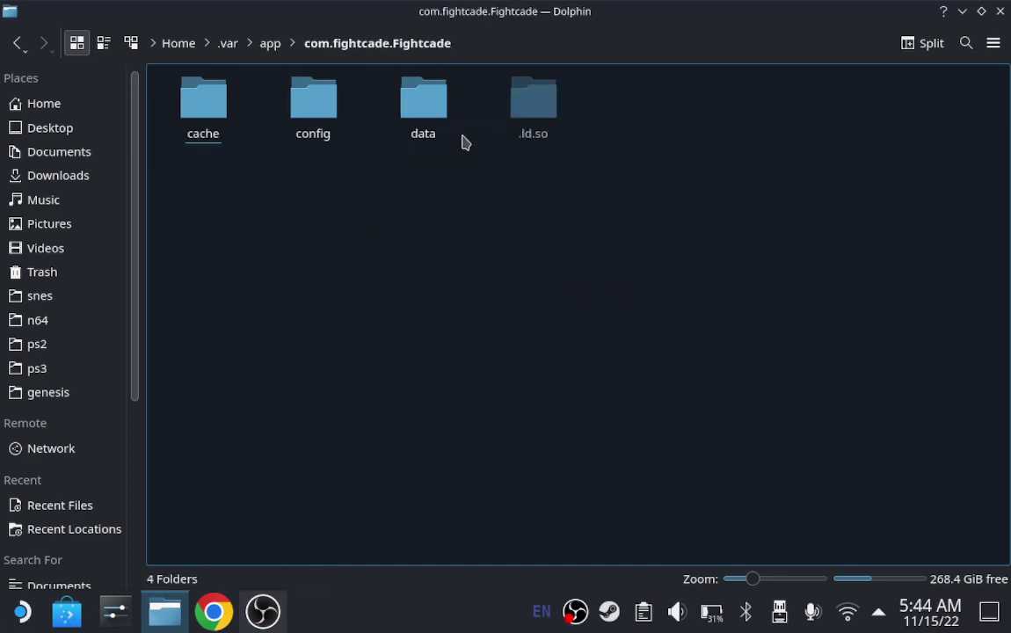
pyautogui.doubleClick(473, 13)
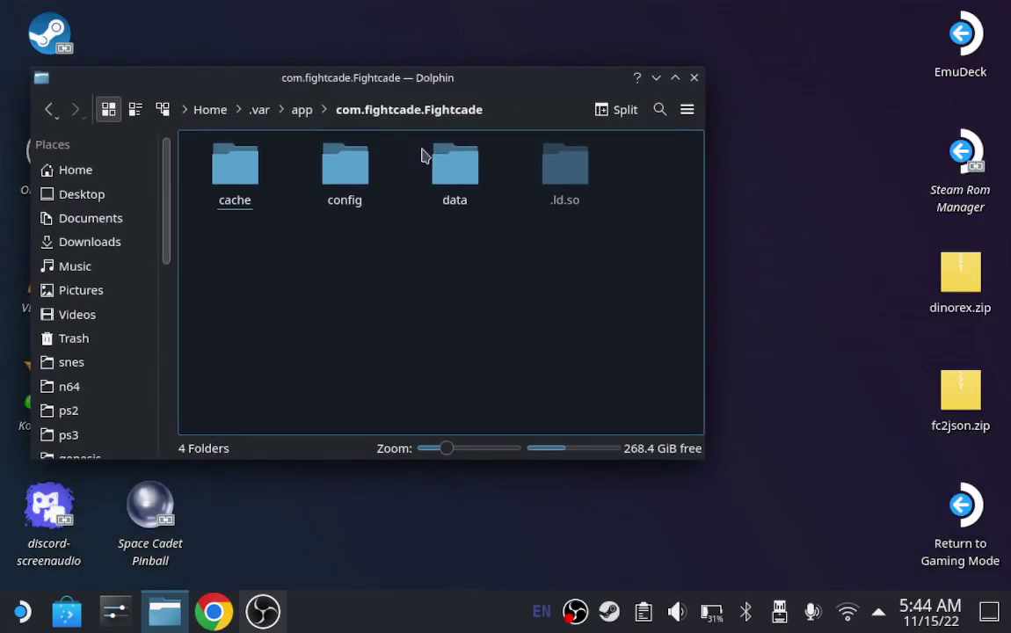
# Move fc2json.zip from the desktop into com.fightcade.Fightcade and bring up its actions menu
pyautogui.click(873, 396)
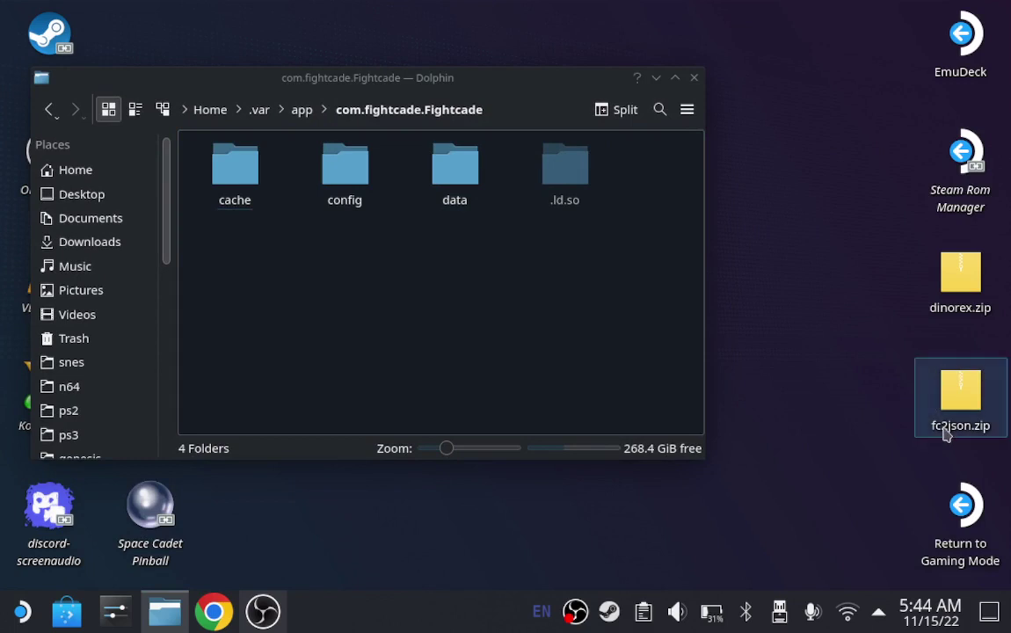
pyautogui.click(966, 389)
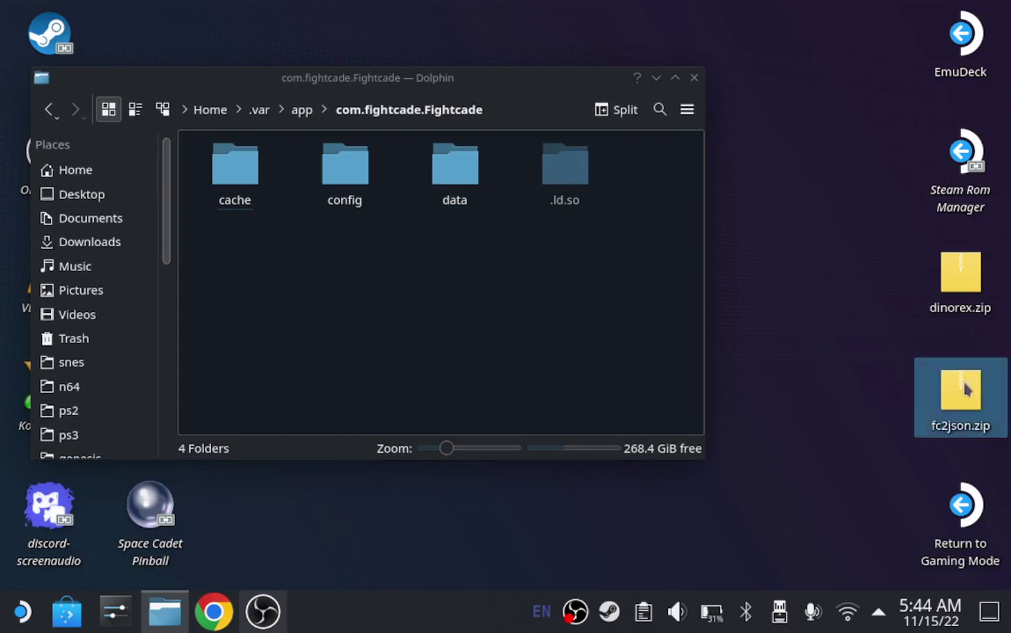
pyautogui.moveTo(966, 389); pyautogui.dragTo(573, 309)
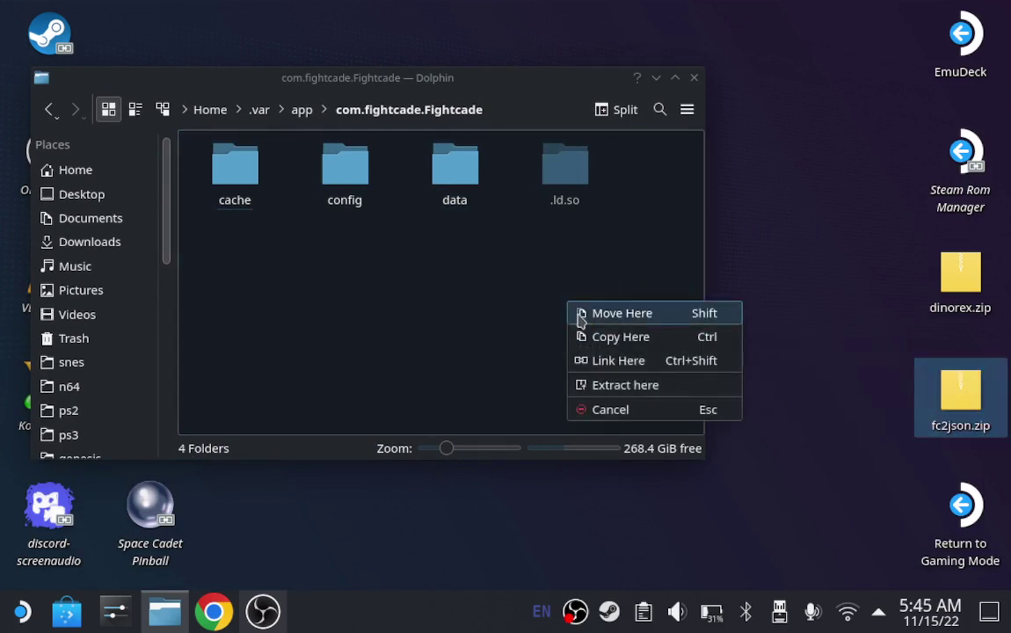
pyautogui.click(581, 314)
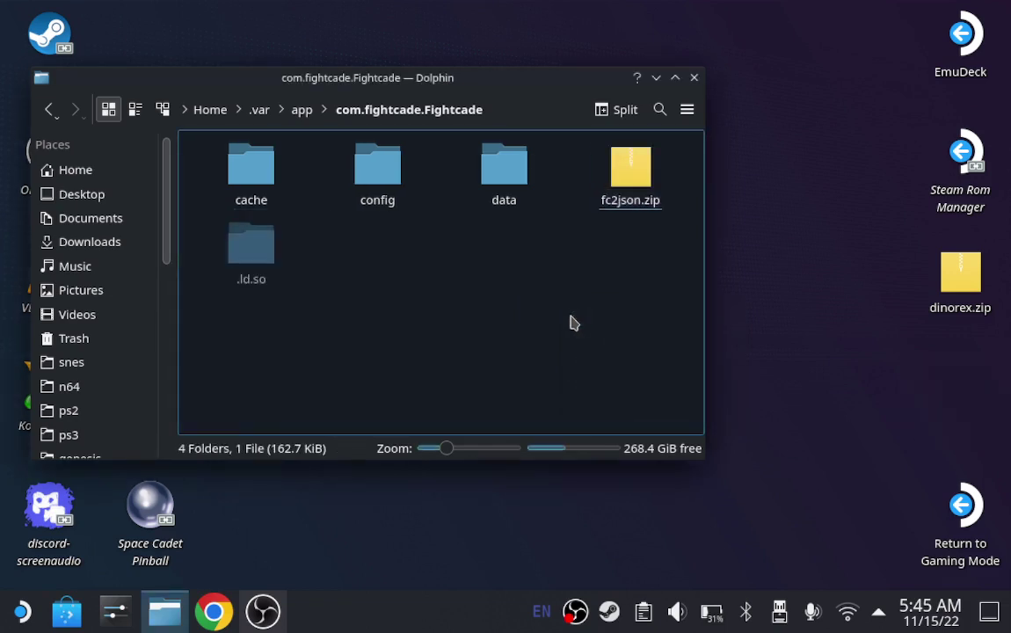
pyautogui.click(626, 189)
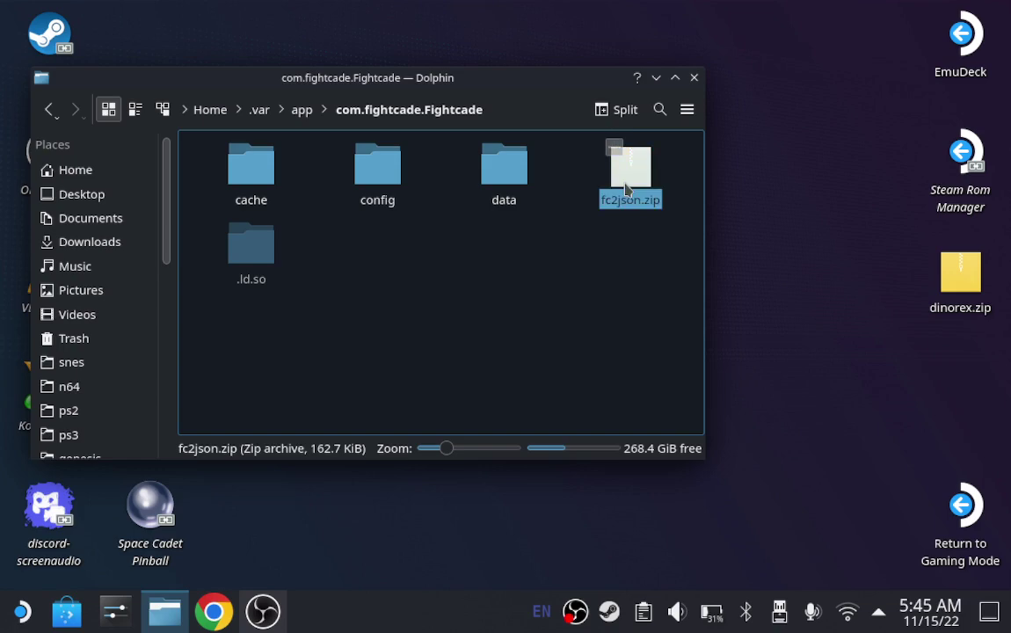
pyautogui.rightClick(626, 189)
# Extract fc2json.zip into the com.fightcade.Fightcade folder
pyautogui.moveTo(678, 390)
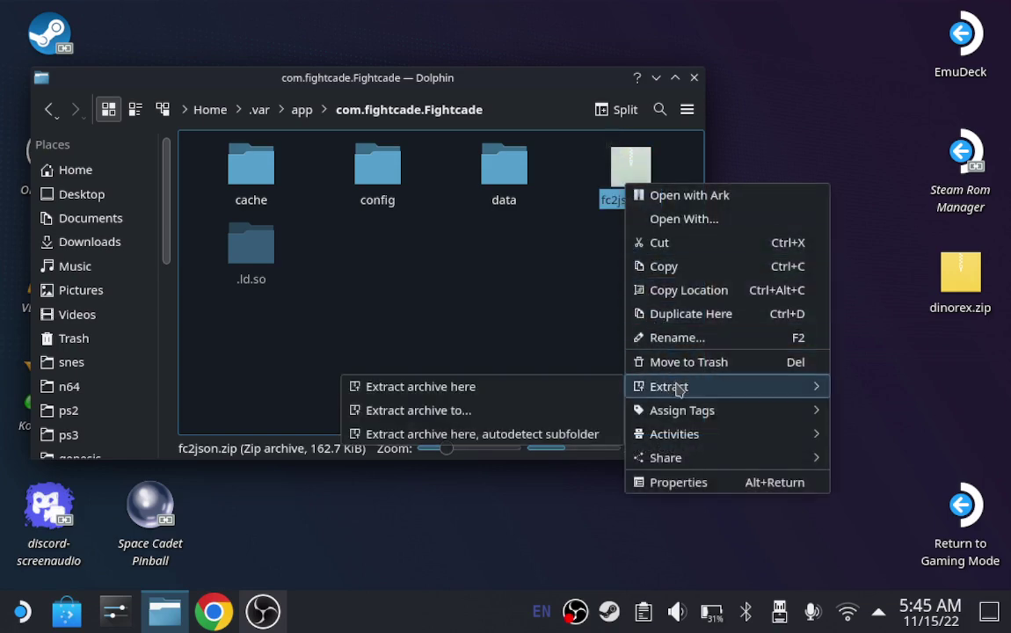
pyautogui.click(579, 387)
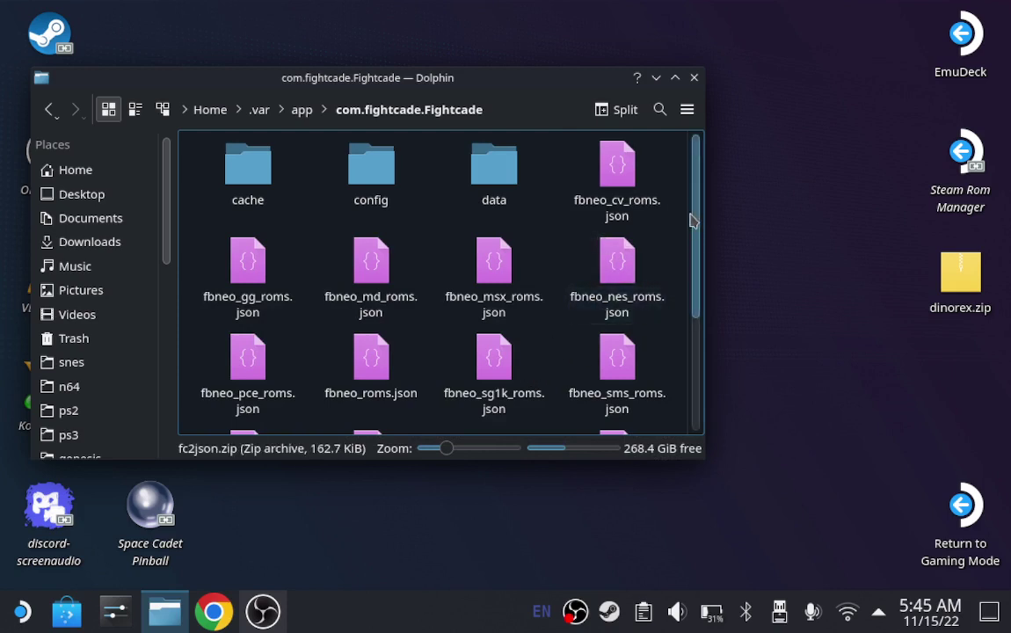
pyautogui.moveTo(701, 231); pyautogui.dragTo(673, 345)
# Move fc2json.zip back onto the desktop and minimize Dolphin
pyautogui.moveTo(498, 286); pyautogui.dragTo(940, 356)
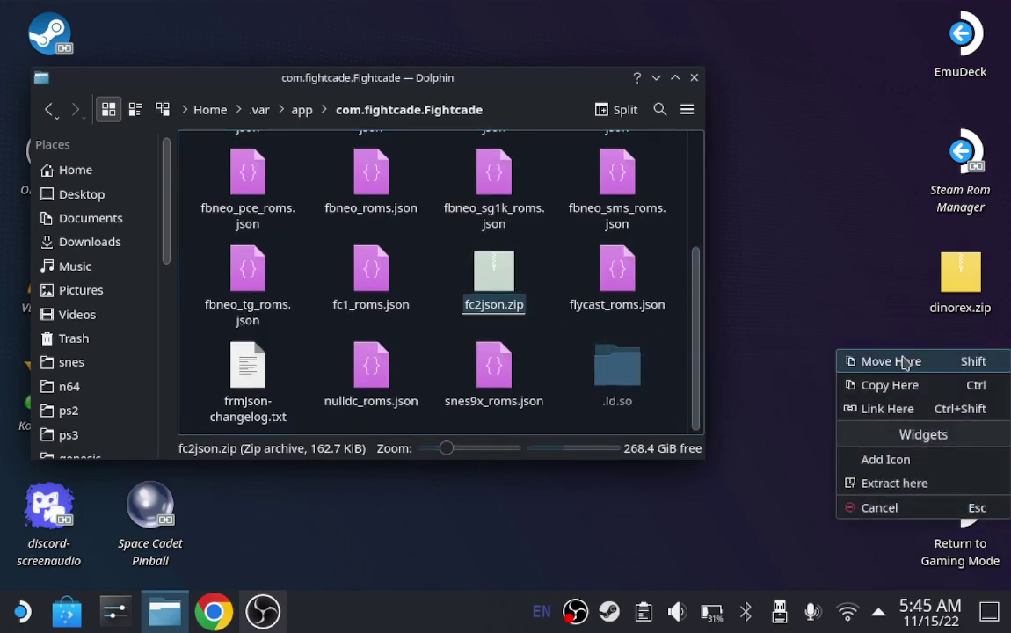
pyautogui.click(904, 361)
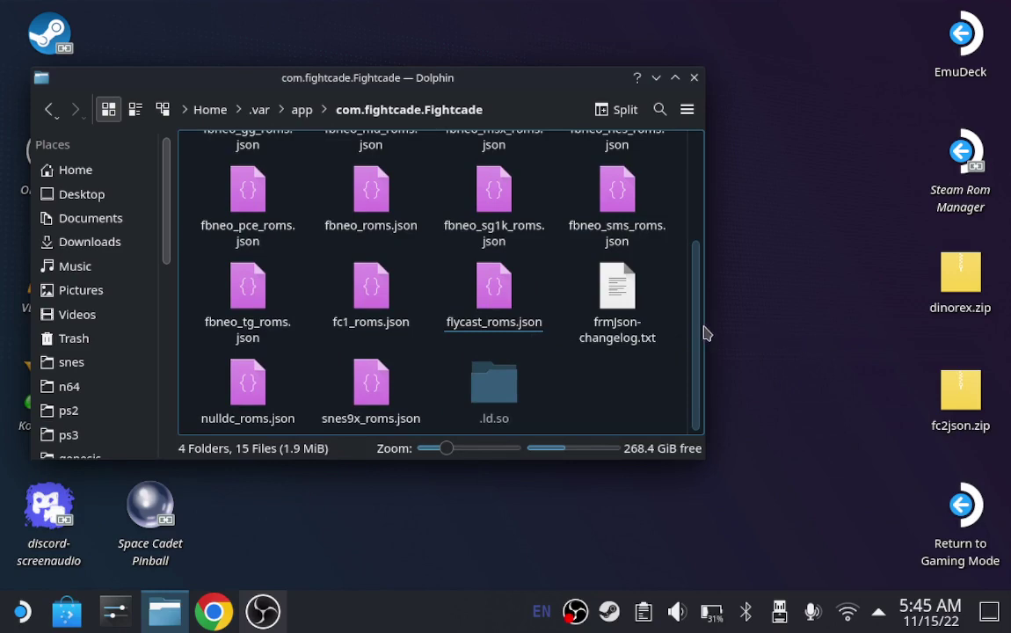
pyautogui.moveTo(703, 332); pyautogui.dragTo(720, 158)
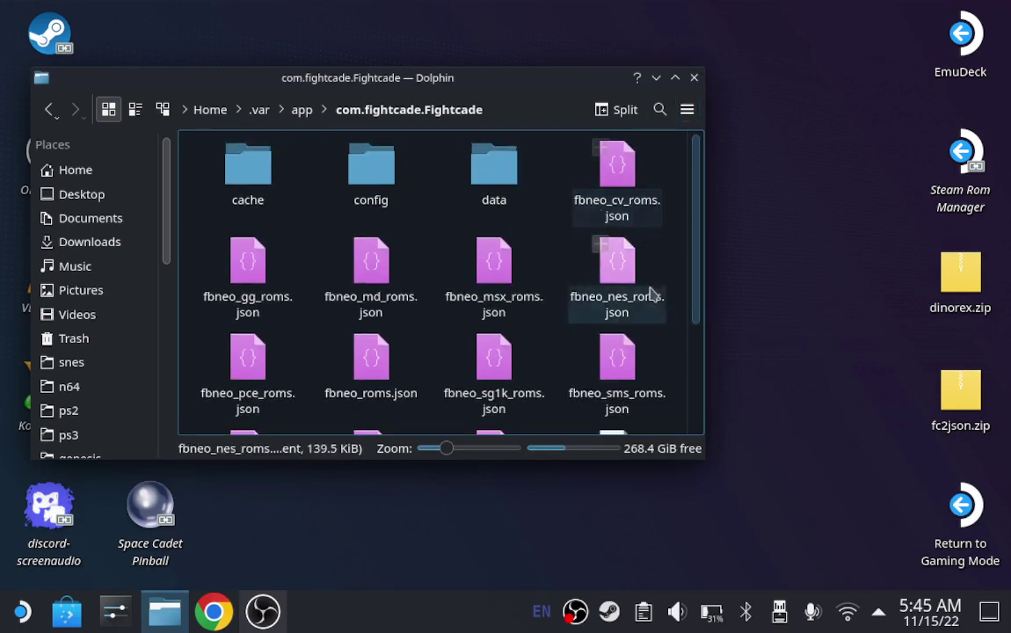
pyautogui.click(655, 78)
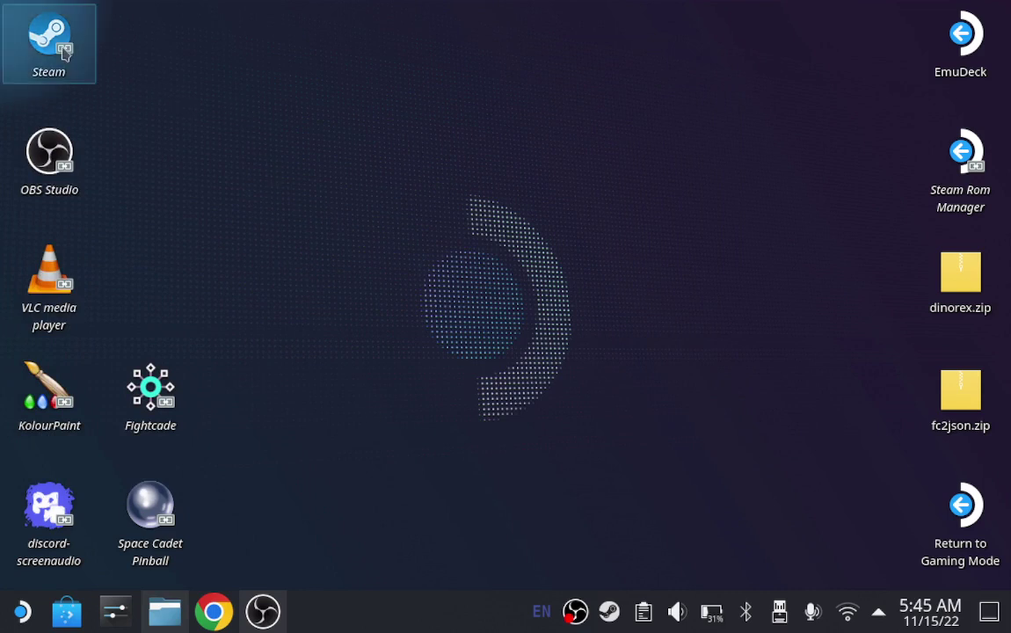
# Launch Steam and choose Add a Non-Steam Game from the Library's ADD A GAME menu
pyautogui.click(64, 51)
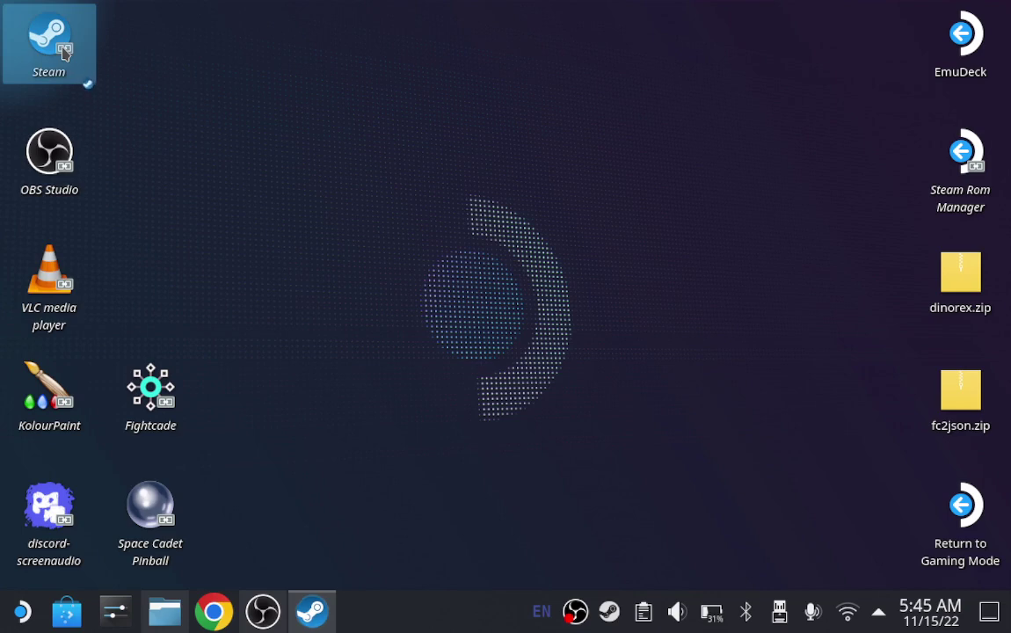
pyautogui.click(163, 51)
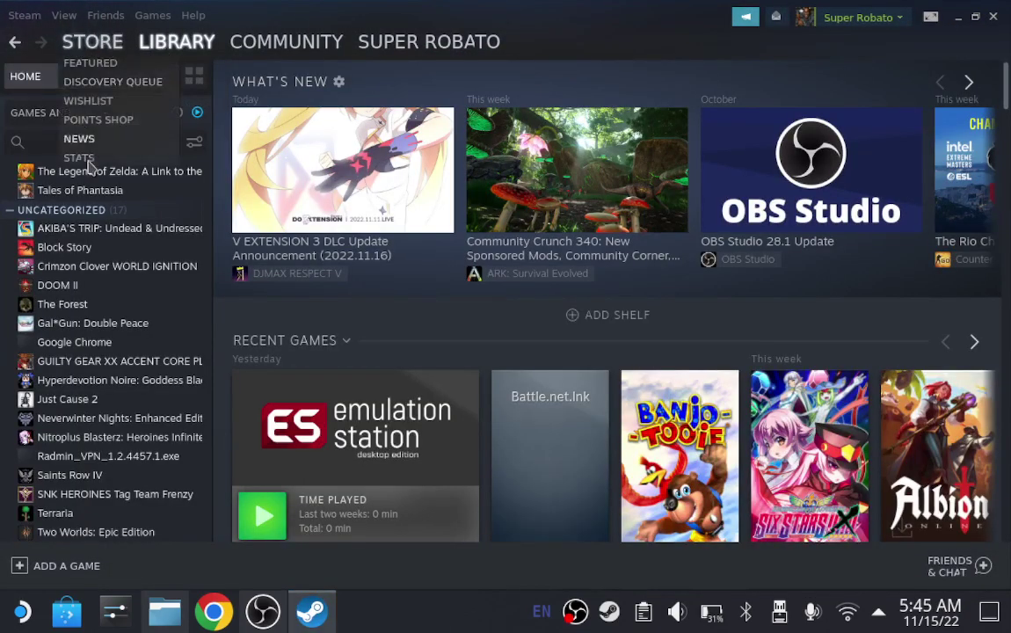
pyautogui.click(30, 571)
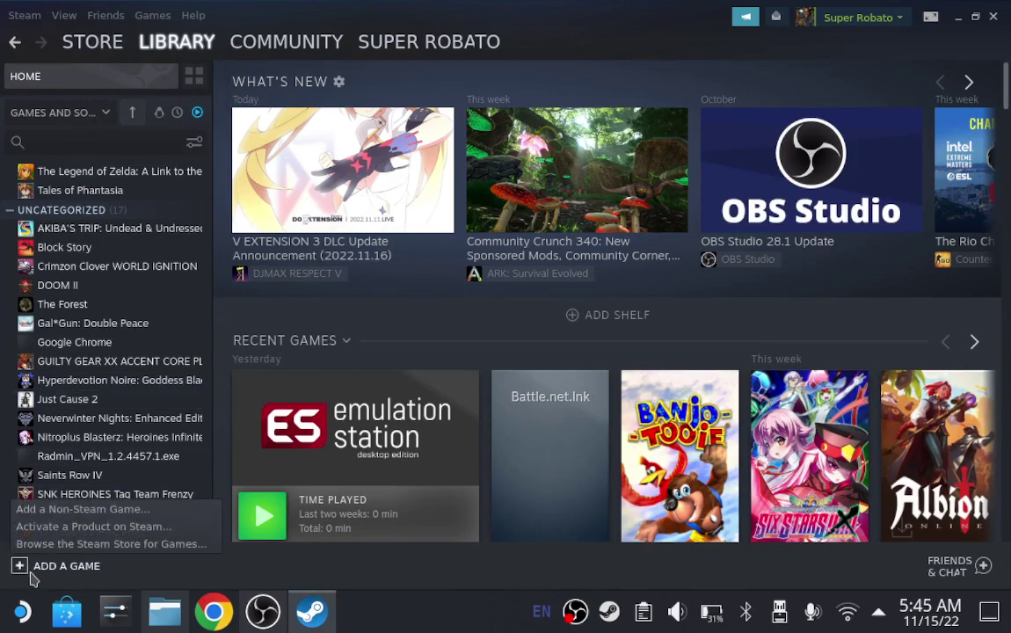
pyautogui.click(37, 513)
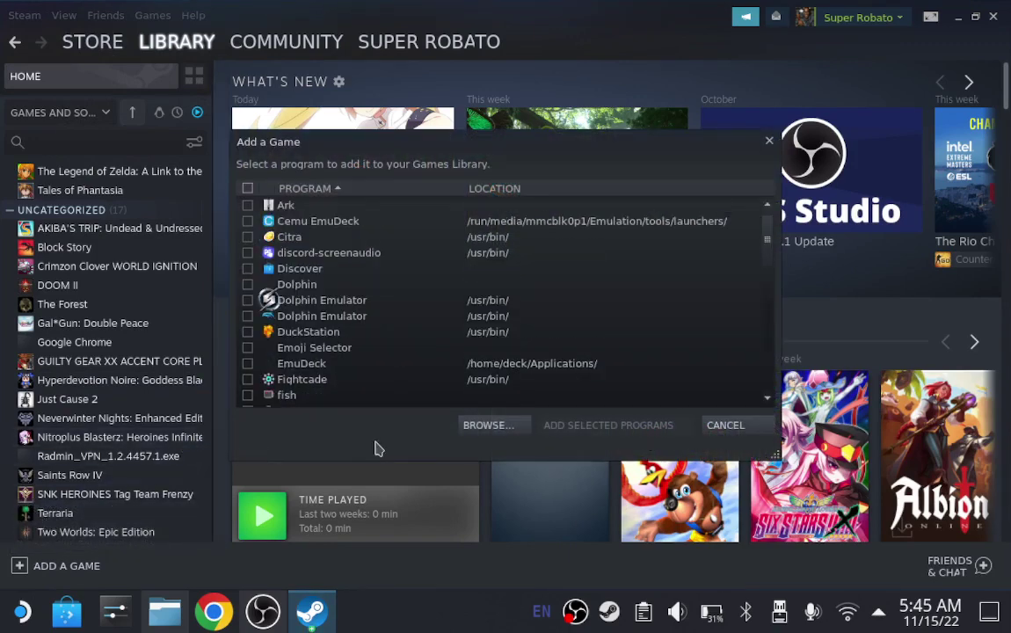
# Open the program file browser and jump to the file system root /
pyautogui.click(499, 426)
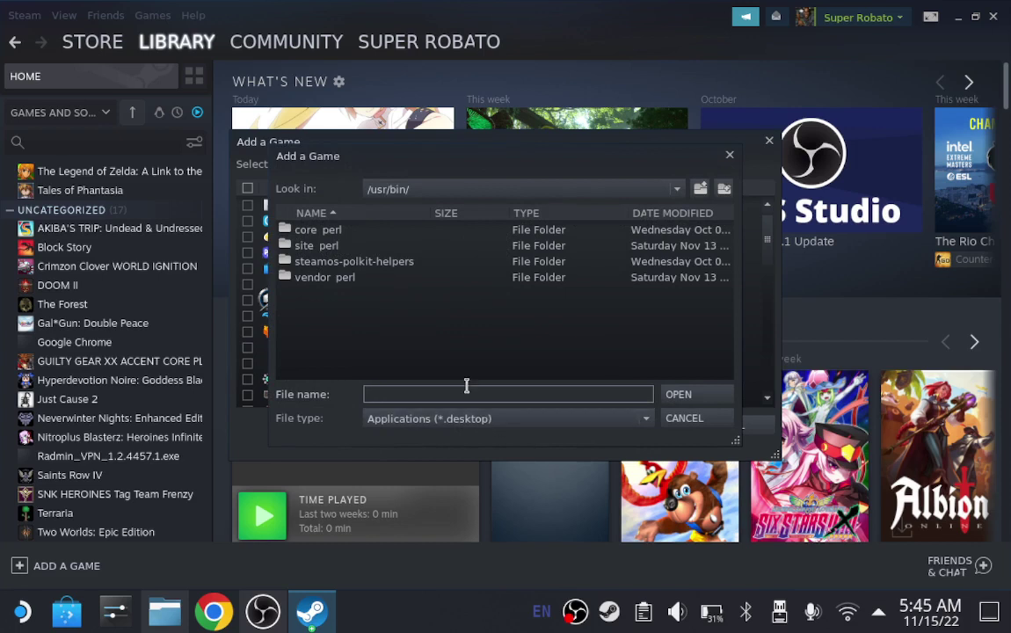
pyautogui.click(464, 188)
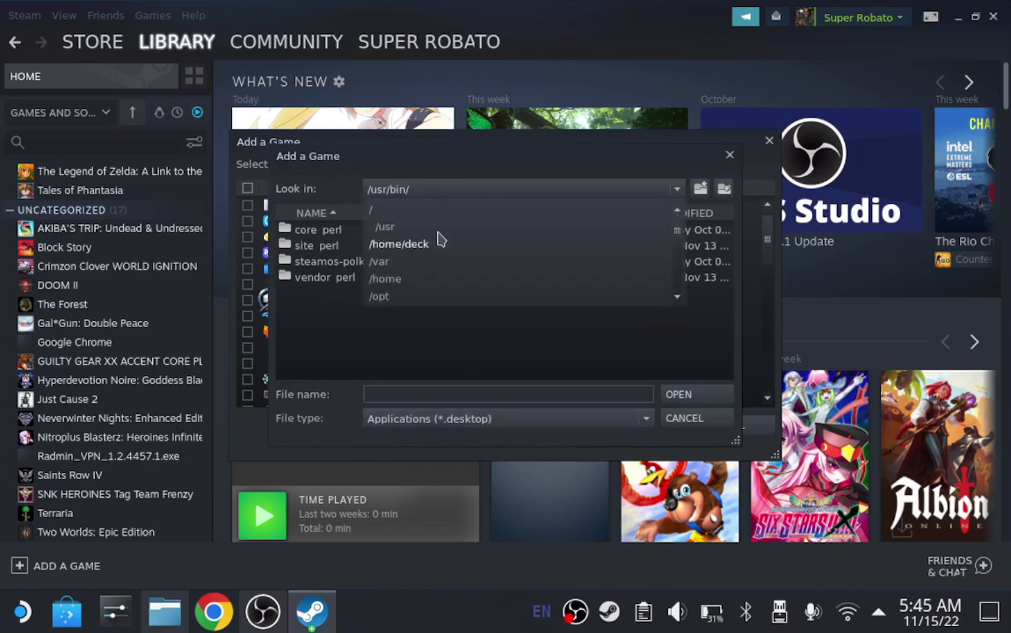
pyautogui.click(439, 210)
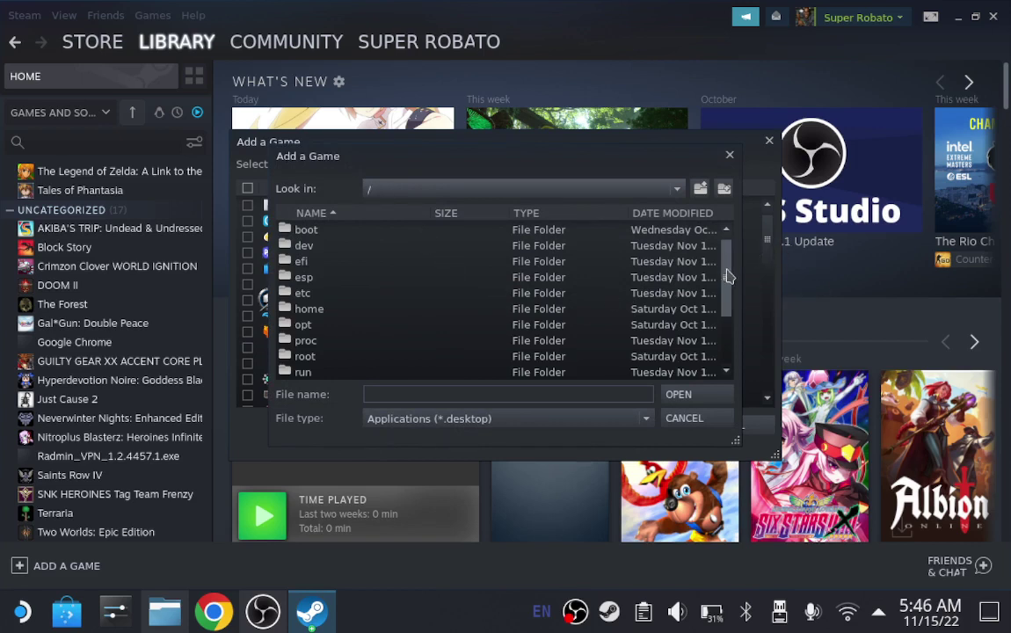
# Open the usr then bin folders and bring up the File type choices
pyautogui.moveTo(728, 276); pyautogui.dragTo(756, 335)
pyautogui.click(499, 358)
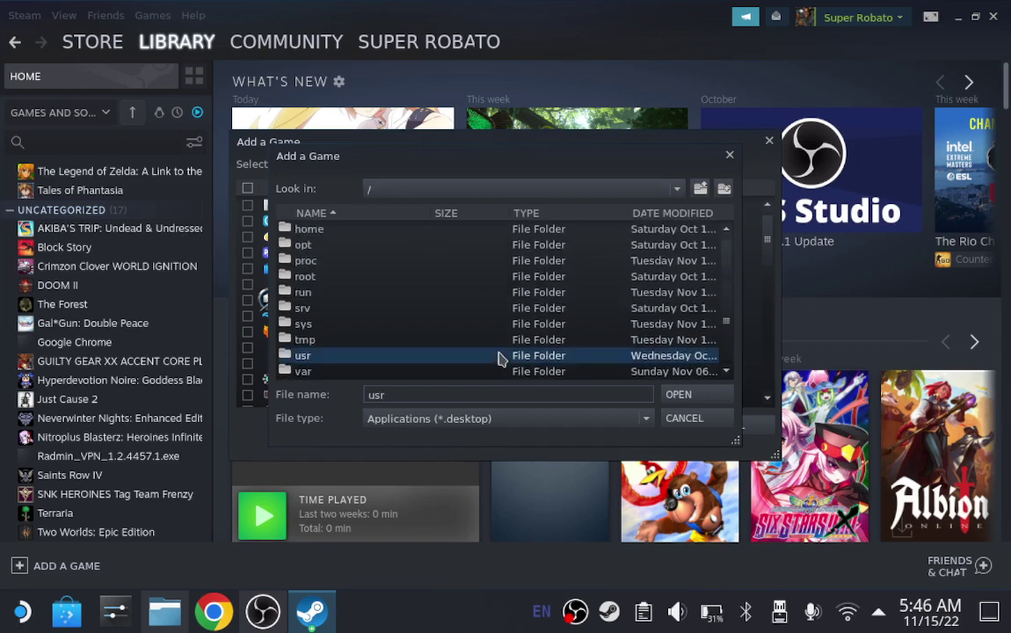
pyautogui.click(678, 395)
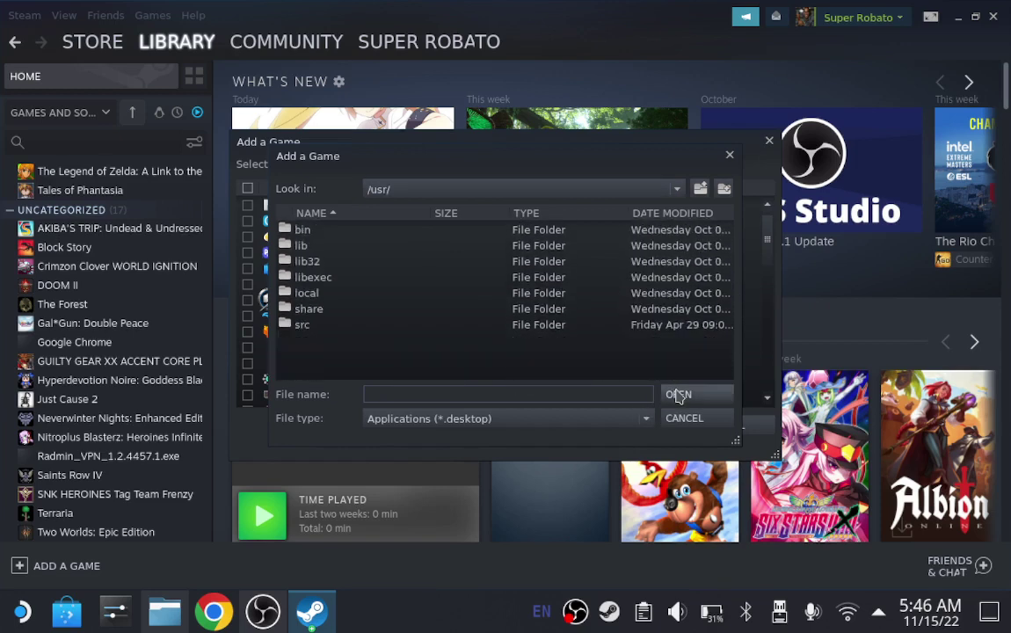
pyautogui.click(321, 231)
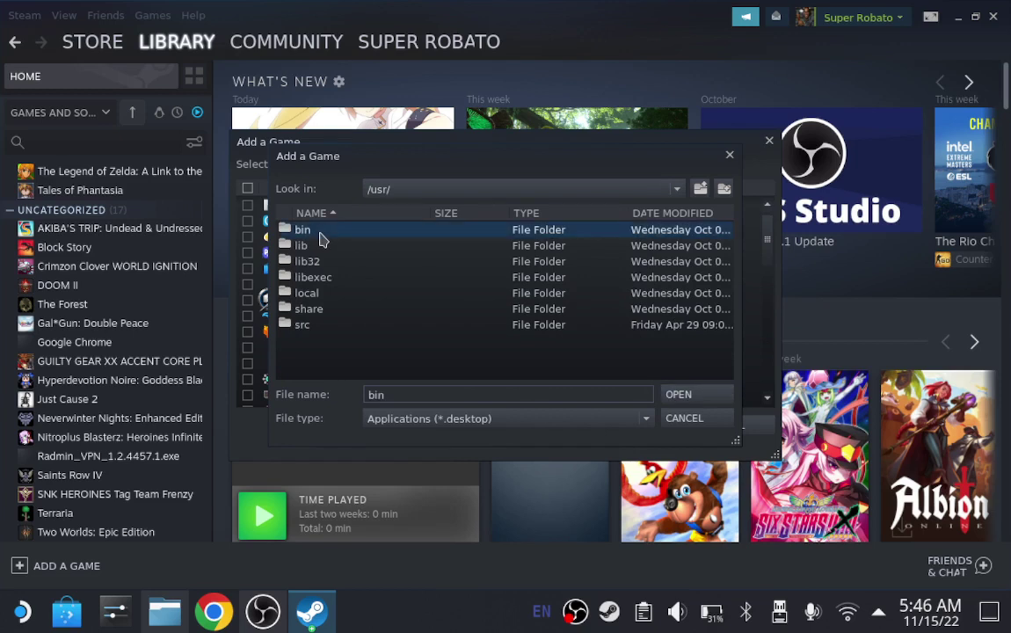
pyautogui.click(689, 400)
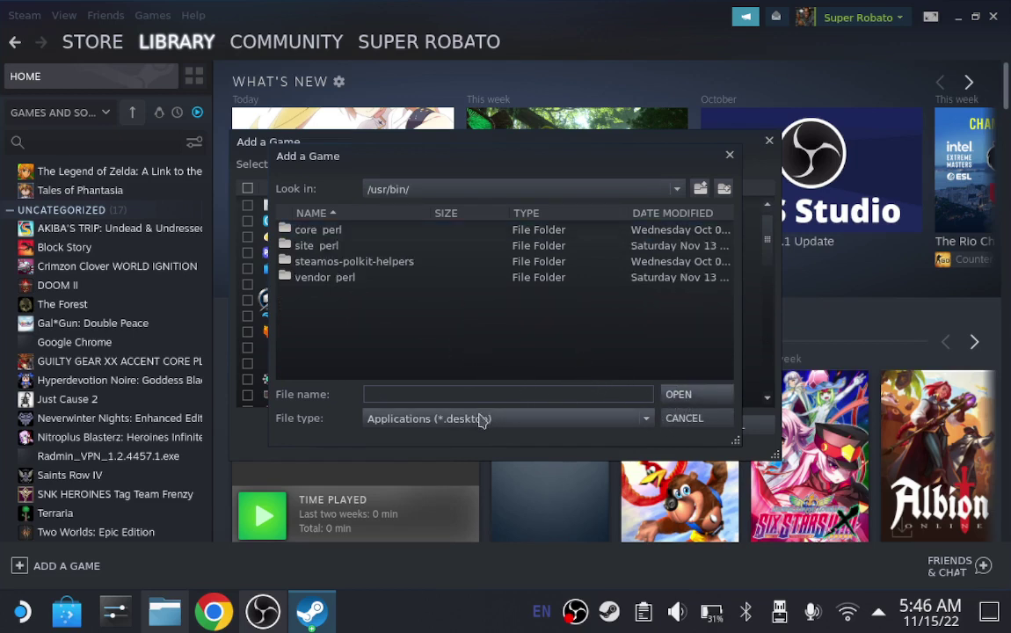
pyautogui.click(373, 426)
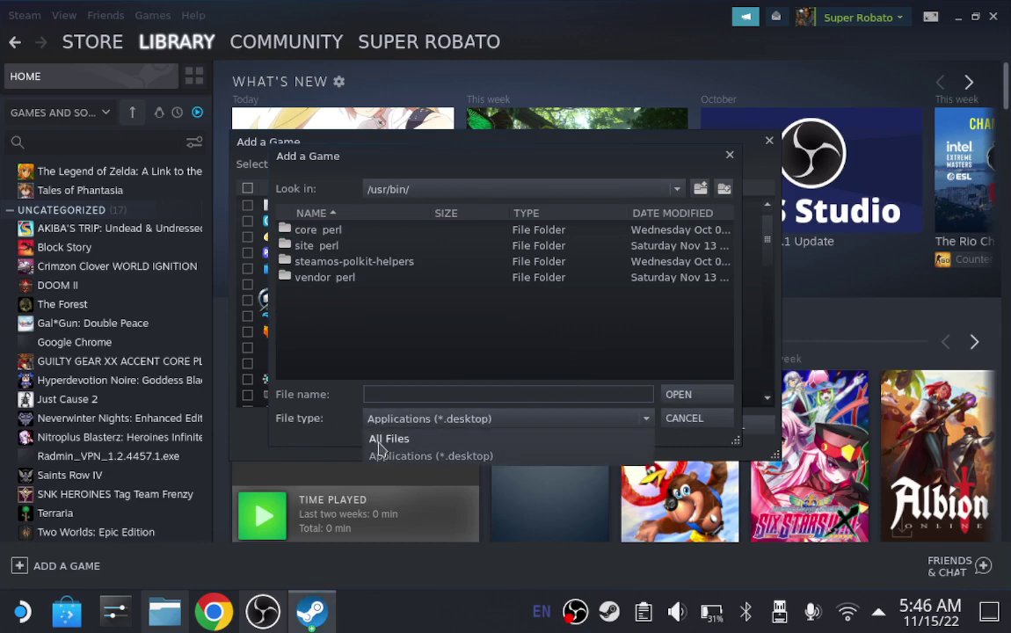
# Set the file type to All Files and scroll the /usr/bin/ listing
pyautogui.click(381, 440)
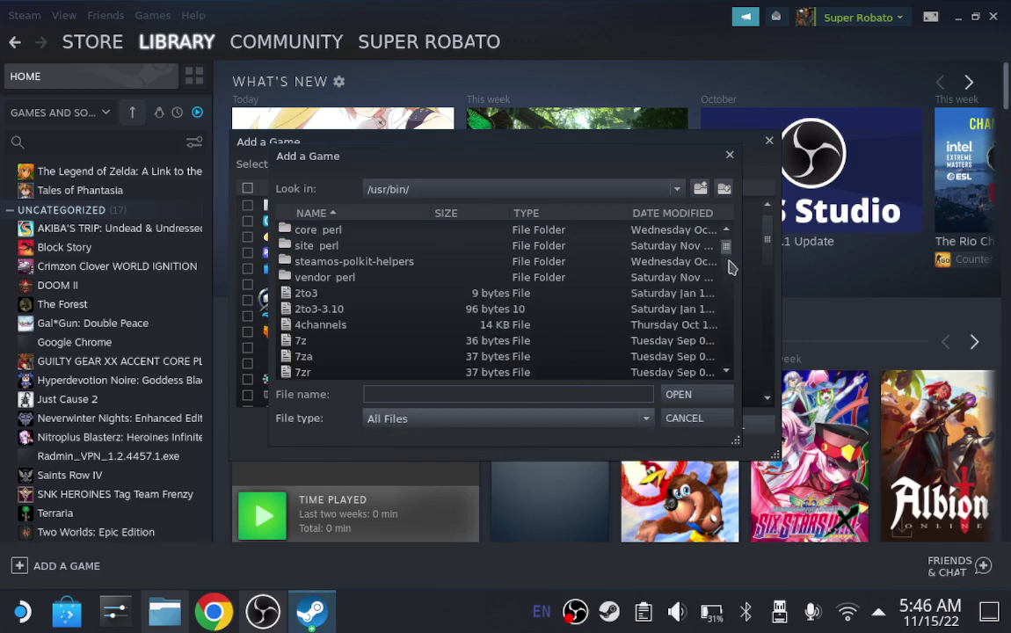
pyautogui.scroll(-10, 731, 267)
pyautogui.scroll(-20, 730, 266)
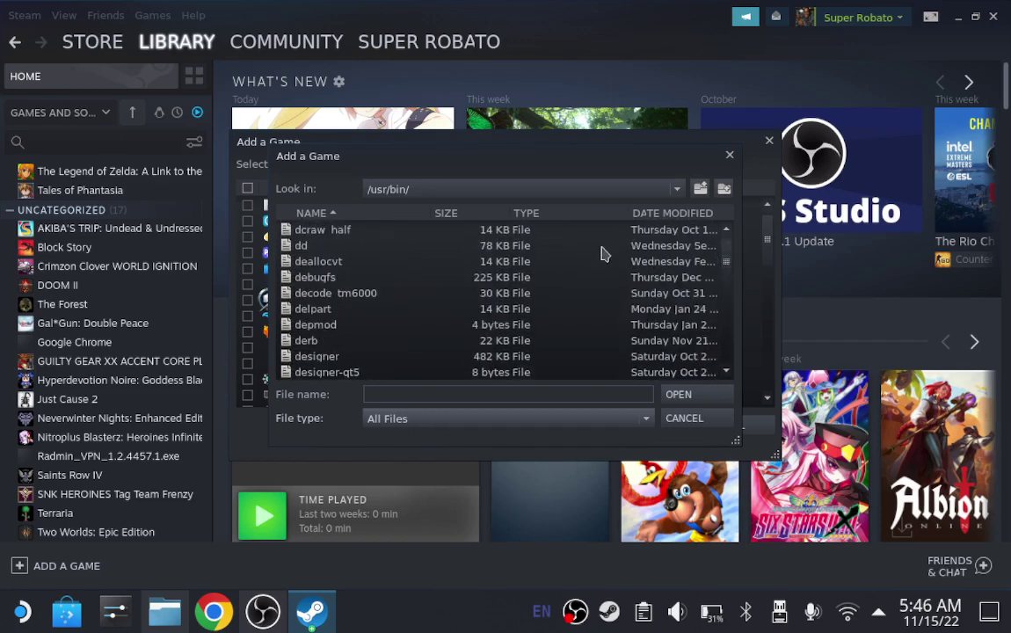
# Select dbus-run-session in /usr/bin/ and open it as the program to add
pyautogui.click(402, 245)
pyautogui.press('Up')
pyautogui.press('Up')
pyautogui.press('Up')
pyautogui.press('Up')
pyautogui.press('Up')
pyautogui.press('Up')
pyautogui.press('Up')
pyautogui.press('Up')
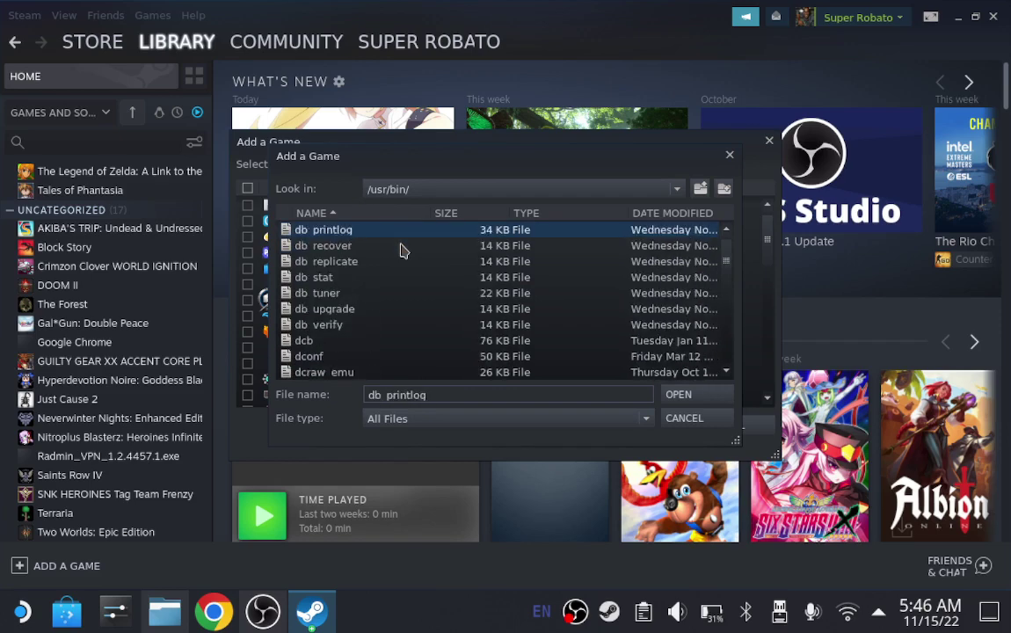
pyautogui.press('Up')
pyautogui.press('Up')
pyautogui.press('Up')
pyautogui.press('Up')
pyautogui.press('Up')
pyautogui.press('Up')
pyautogui.press('Up')
pyautogui.press('Up')
pyautogui.press('Up')
pyautogui.press('Up')
pyautogui.press('Up')
pyautogui.press('Up')
pyautogui.press('Up')
pyautogui.press('Up')
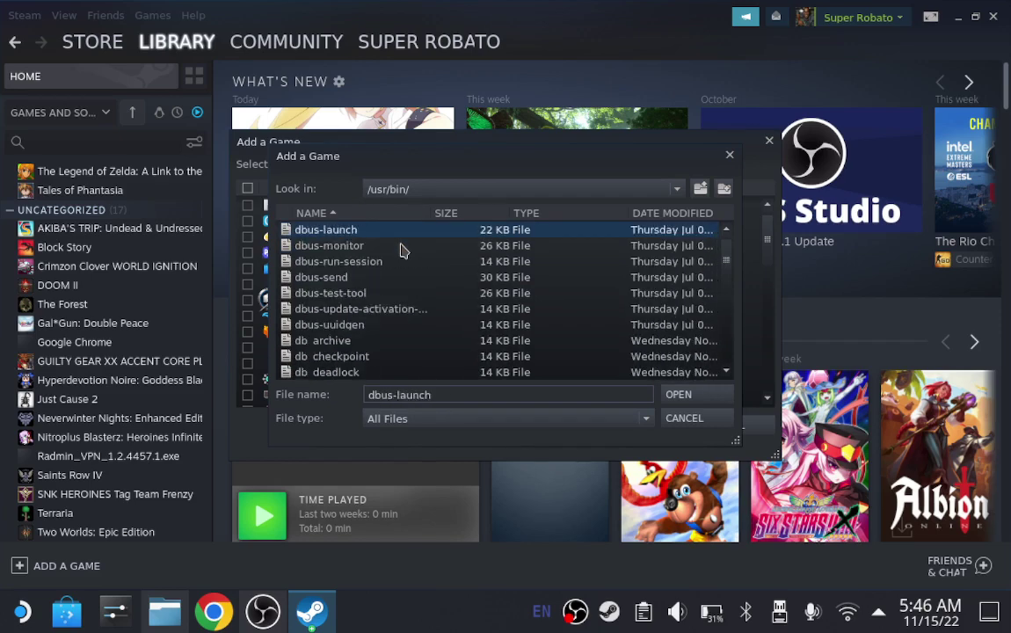
pyautogui.press('Down')
pyautogui.press('Up')
pyautogui.press('Up')
pyautogui.press('Up')
pyautogui.press('Up')
pyautogui.press('Up')
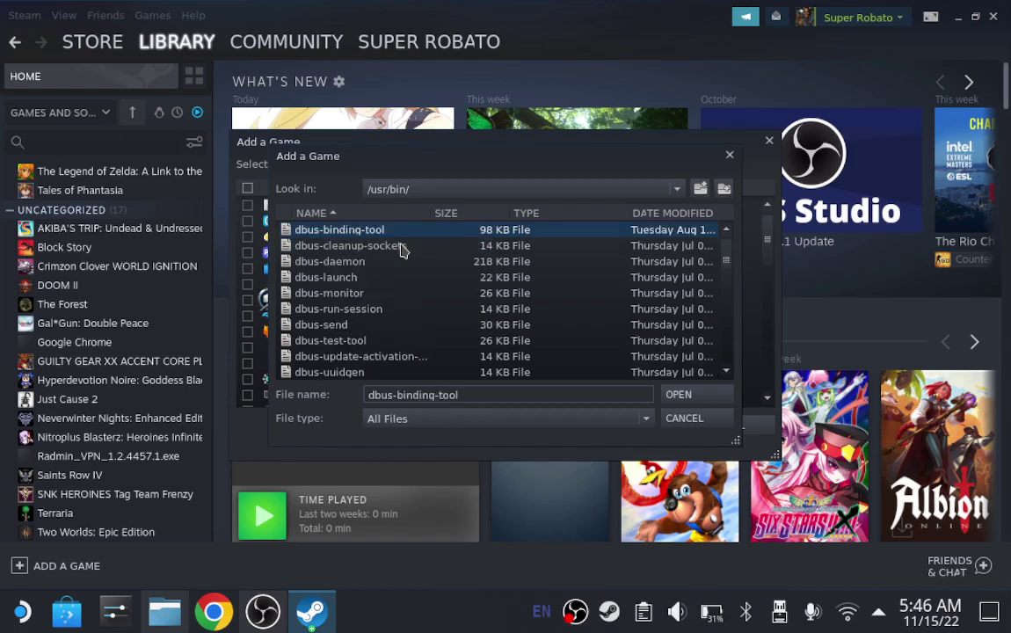
pyautogui.press('Up')
pyautogui.press('Down')
pyautogui.press('Down')
pyautogui.press('Down')
pyautogui.press('Down')
pyautogui.press('Down')
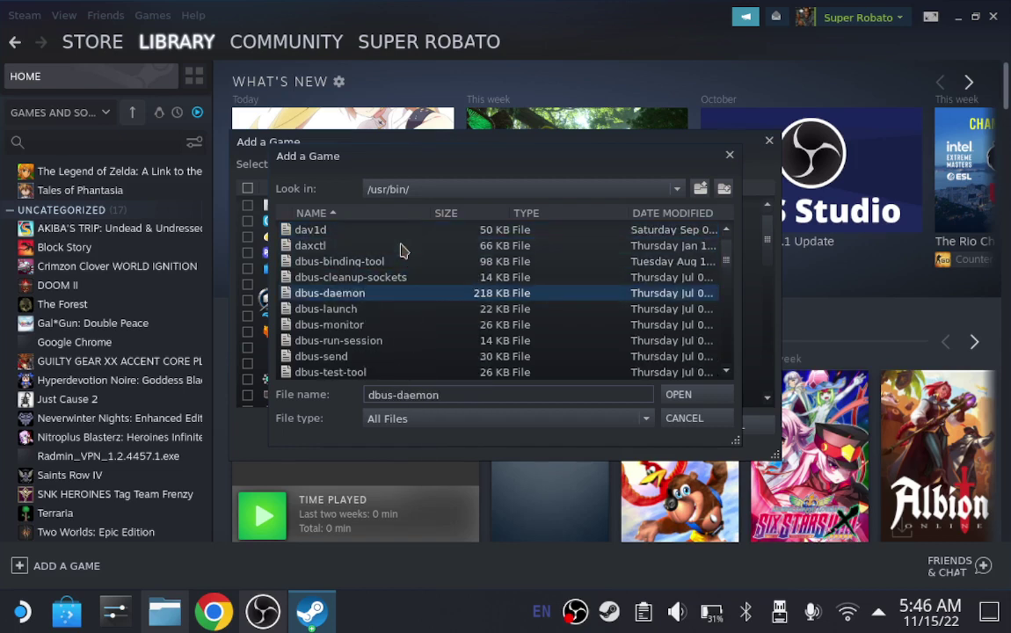
pyautogui.press('Down')
pyautogui.press('Down')
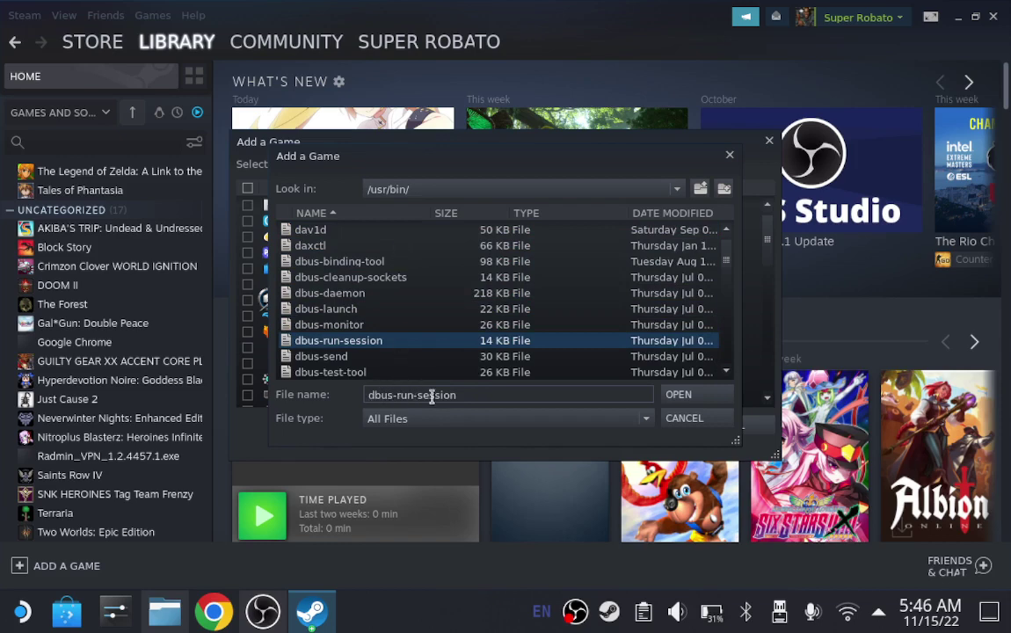
pyautogui.click(675, 394)
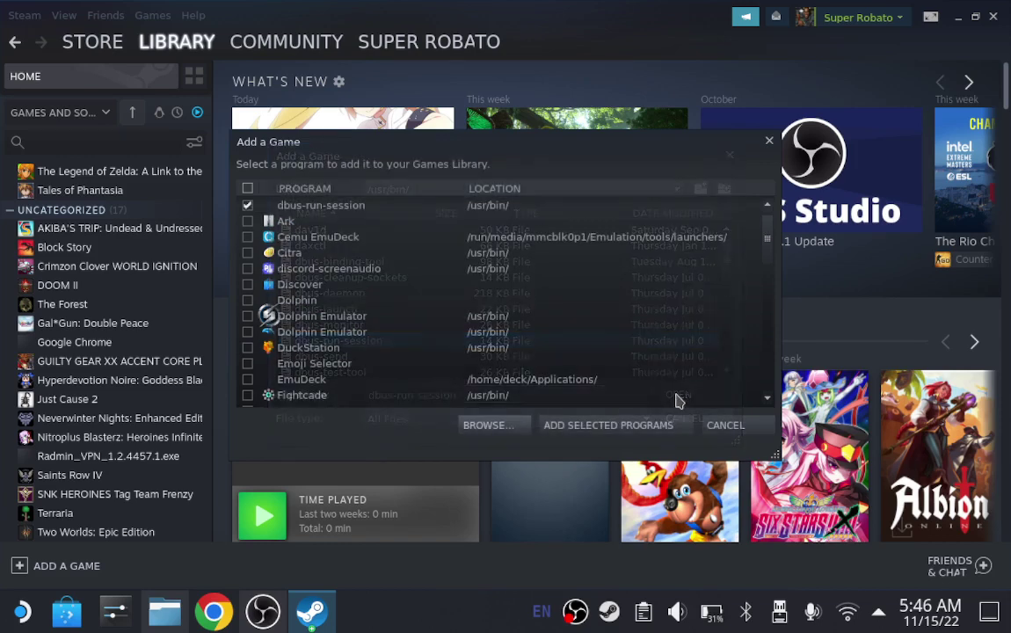
# Add dbus-run-session to the library and open its shortcut properties
pyautogui.click(573, 425)
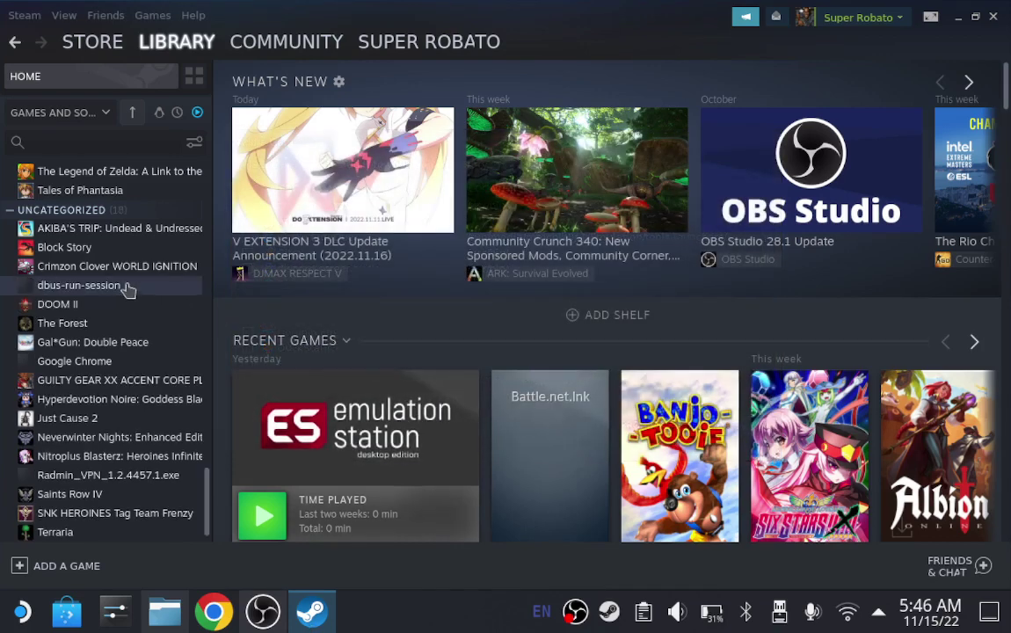
pyautogui.click(120, 288)
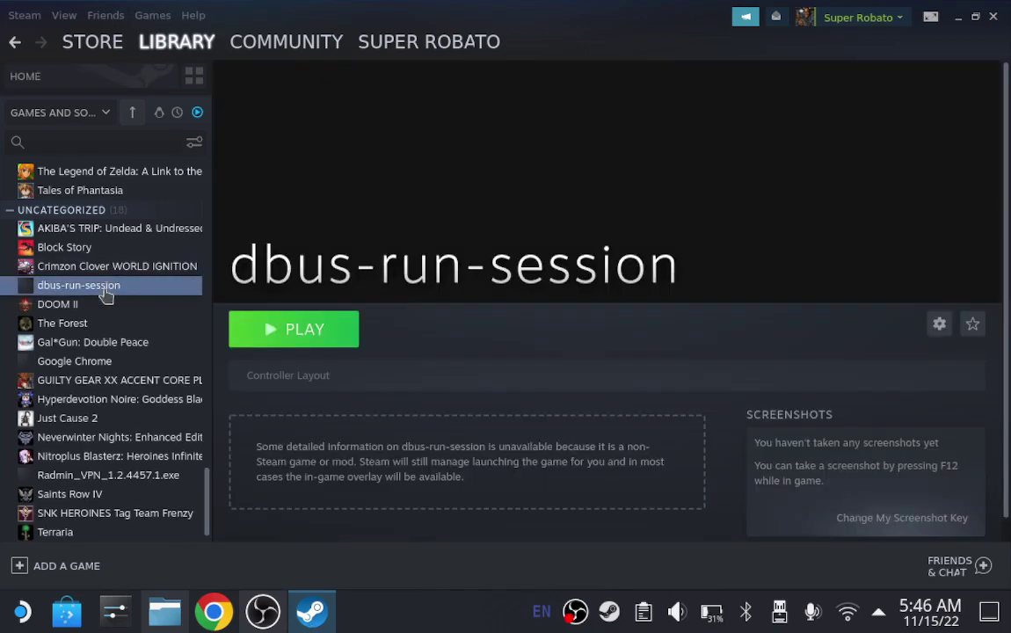
pyautogui.rightClick(106, 297)
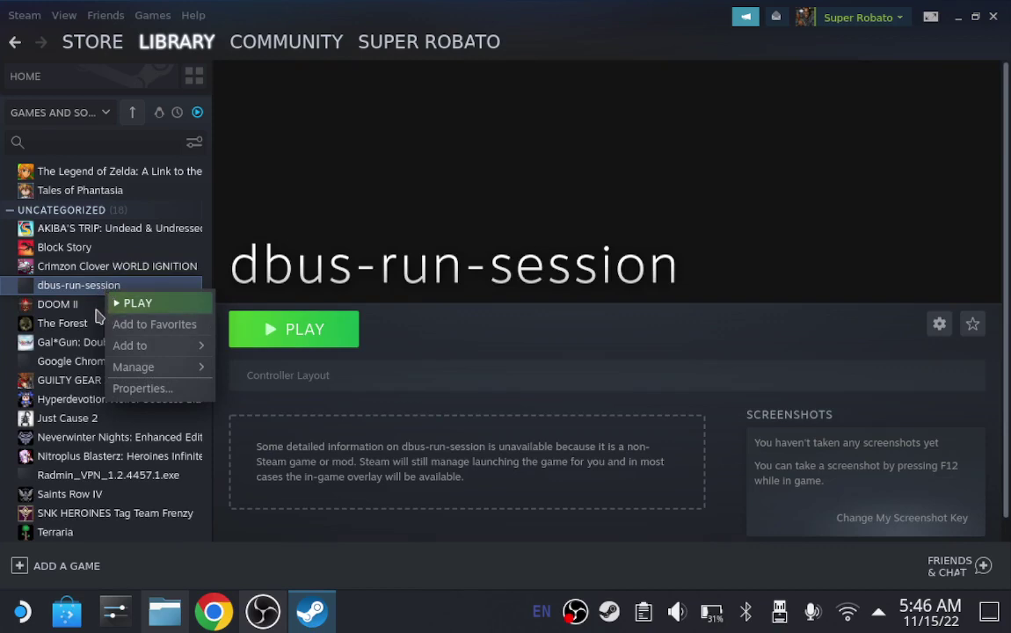
pyautogui.click(141, 388)
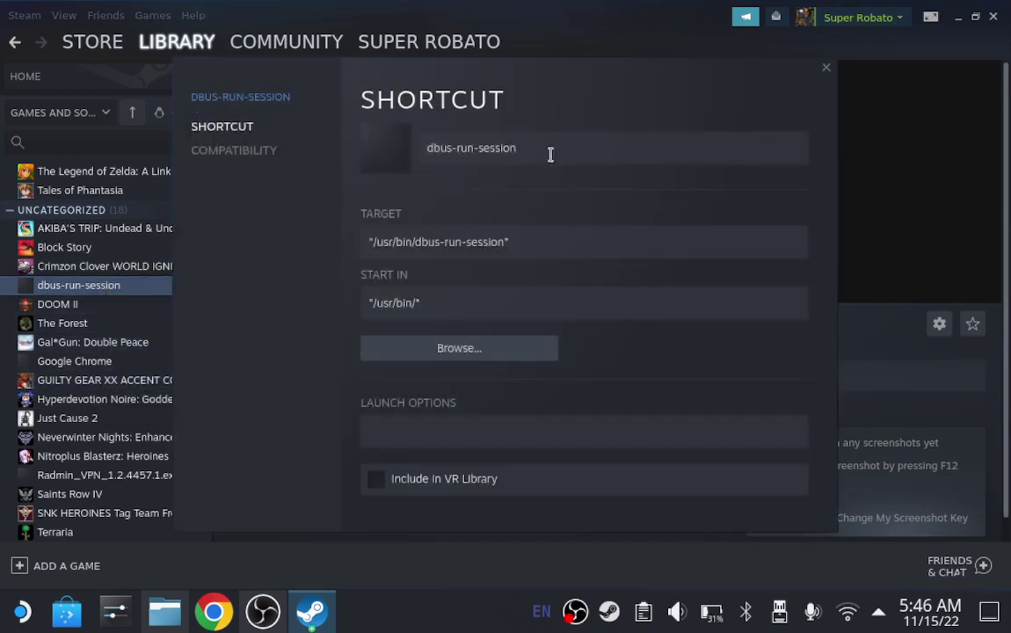
# Rename the dbus-run-session shortcut to "Super"
pyautogui.moveTo(555, 150); pyautogui.dragTo(422, 150)
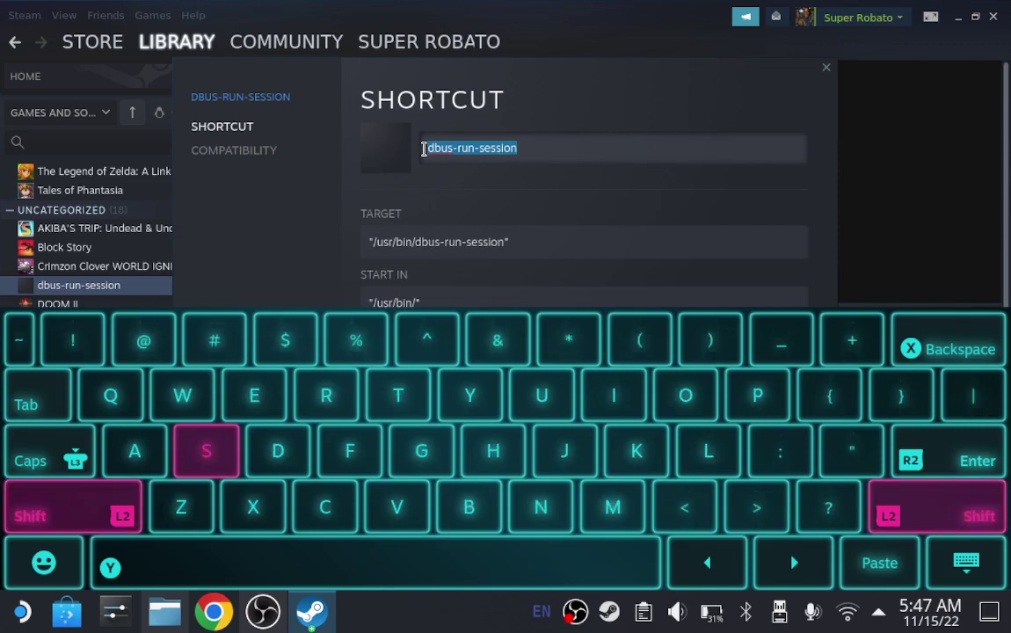
pyautogui.write('Su')
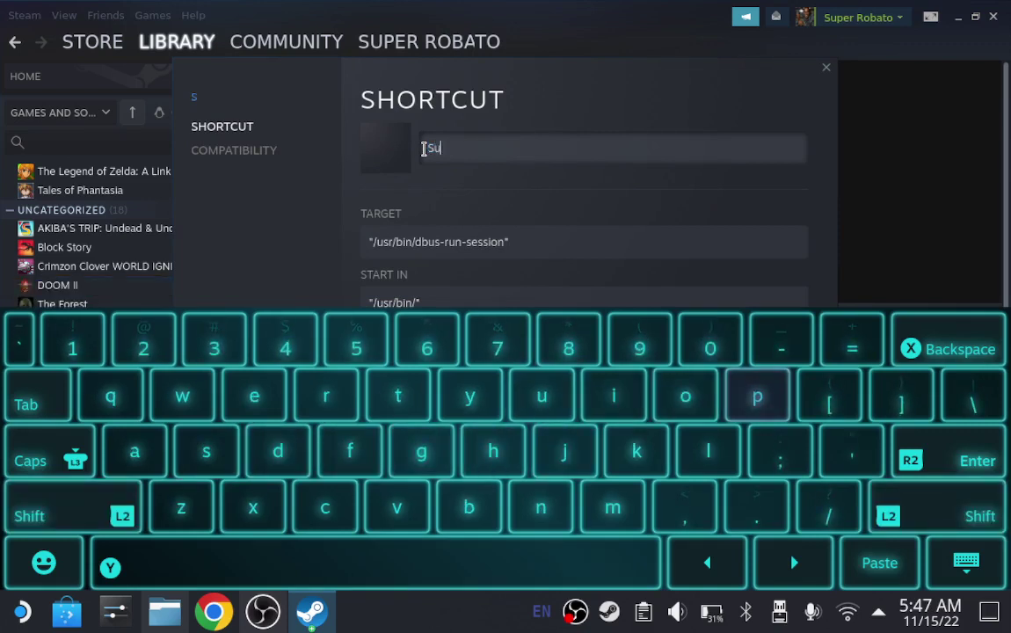
pyautogui.write('per')
pyautogui.press('Escape')
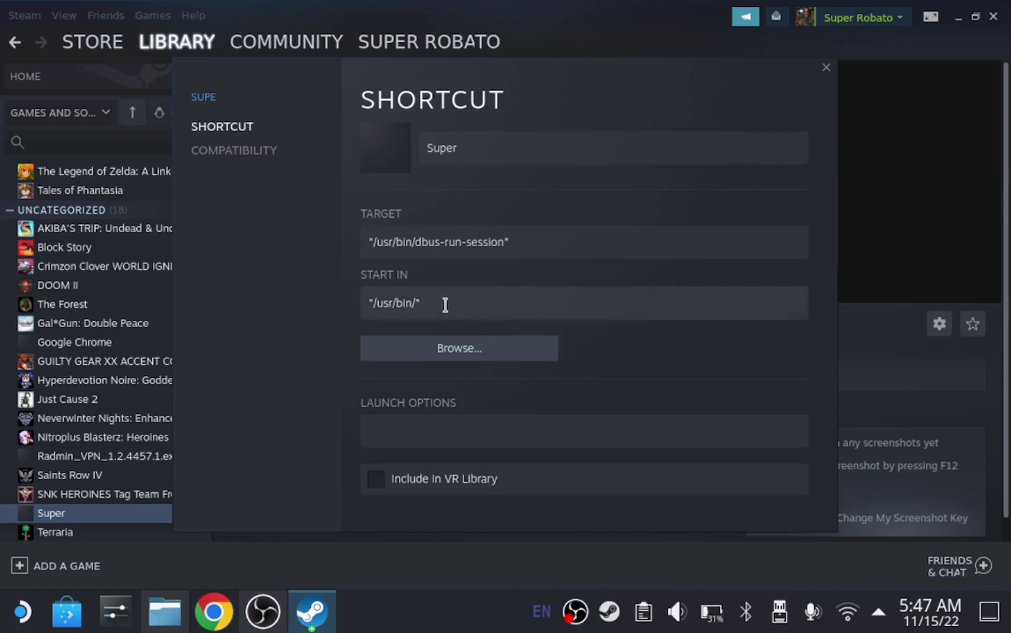
# Replace the Start In path /usr/bin/ with "./"
pyautogui.moveTo(452, 303); pyautogui.dragTo(359, 305)
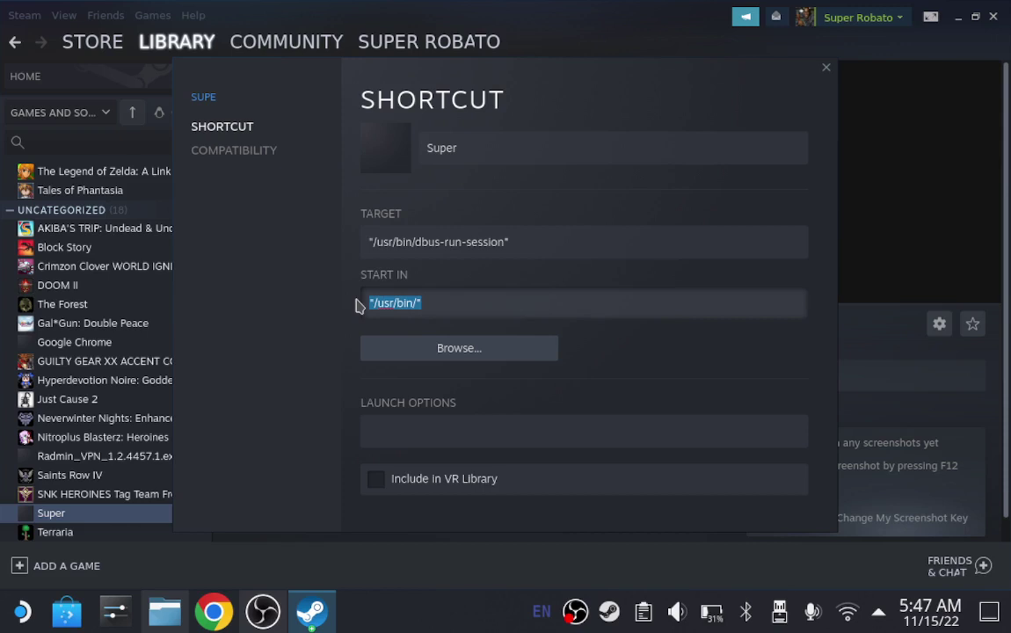
pyautogui.press('BackSpace')
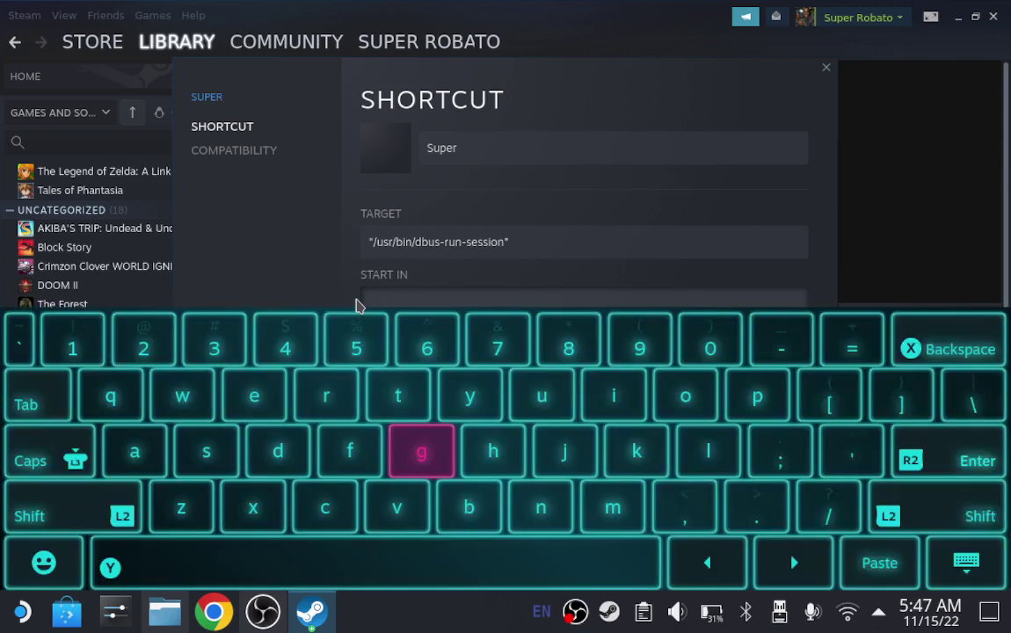
pyautogui.press('shift')
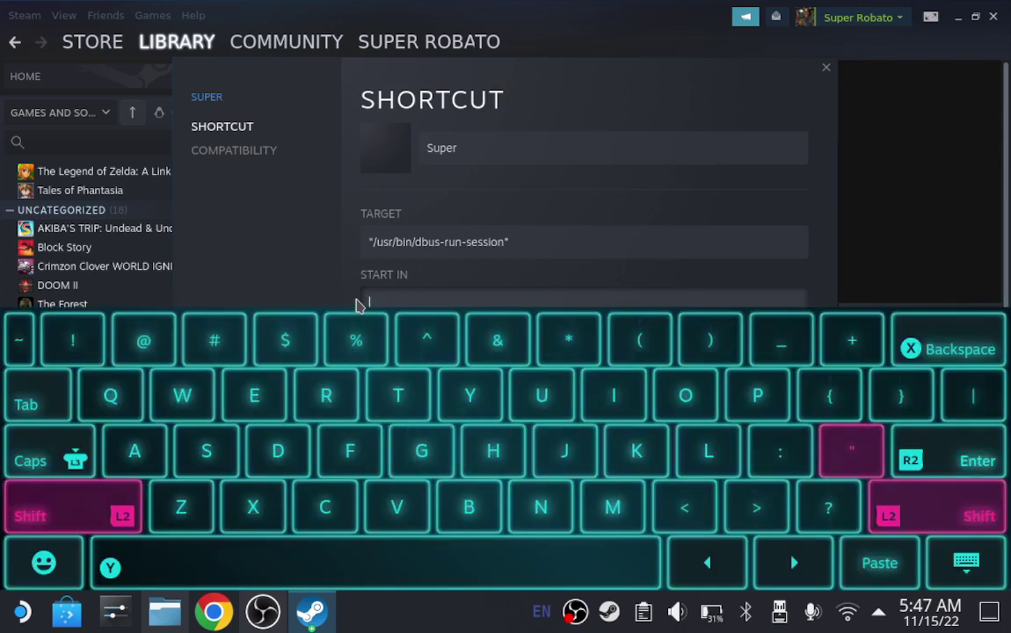
pyautogui.write('"')
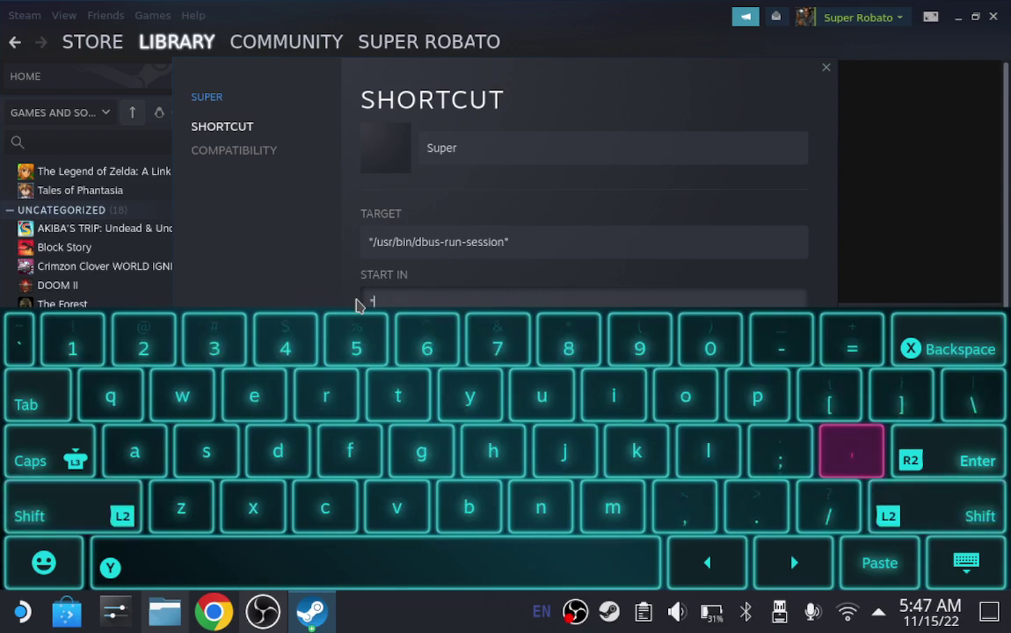
pyautogui.press('Left')
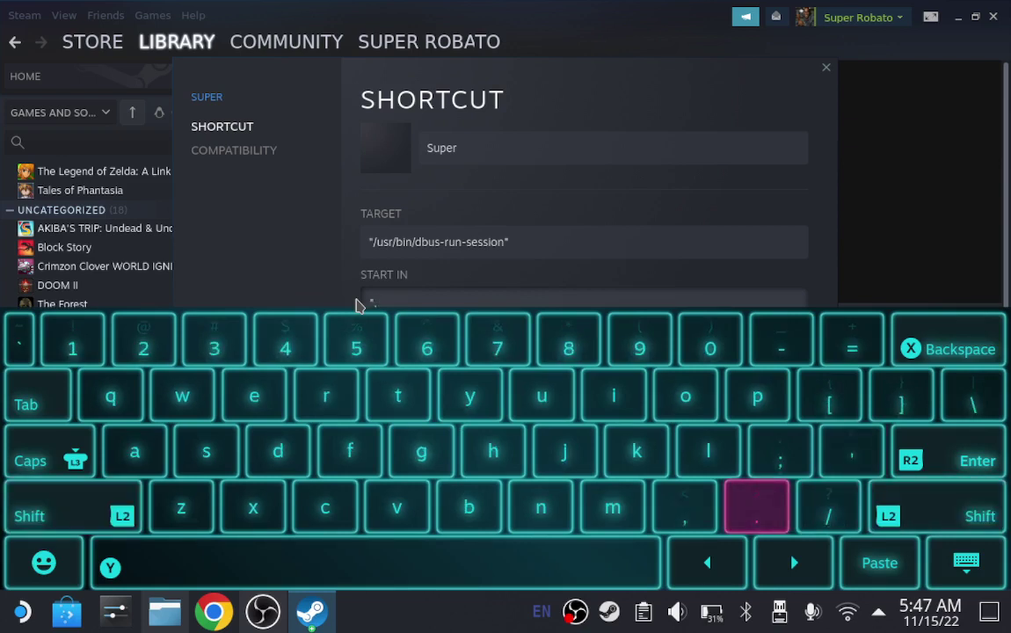
pyautogui.press('Right')
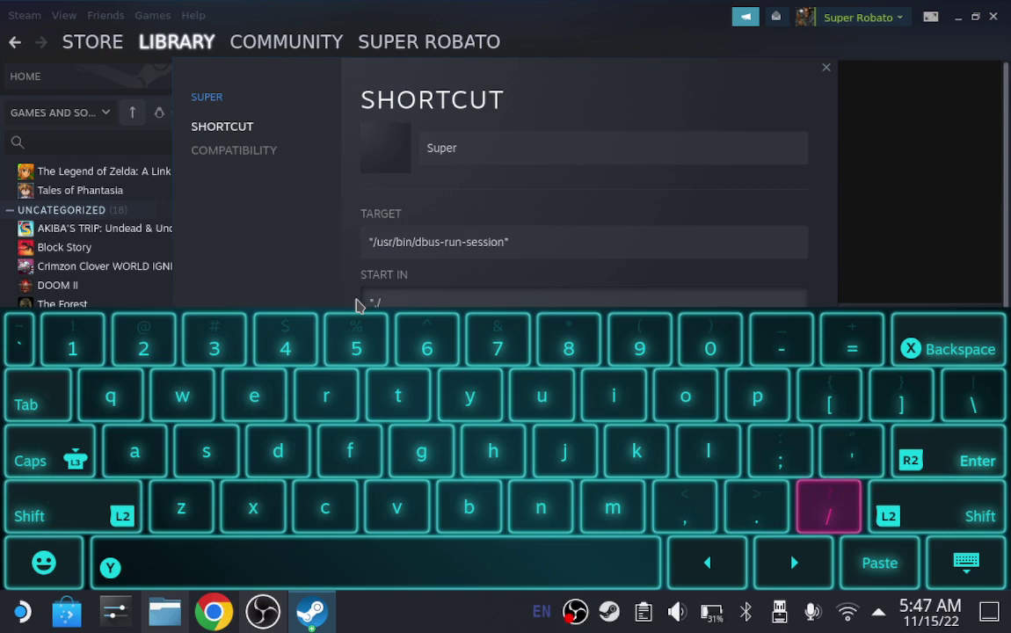
pyautogui.write('./')
pyautogui.press('Up')
pyautogui.press('shift')
pyautogui.write('"')
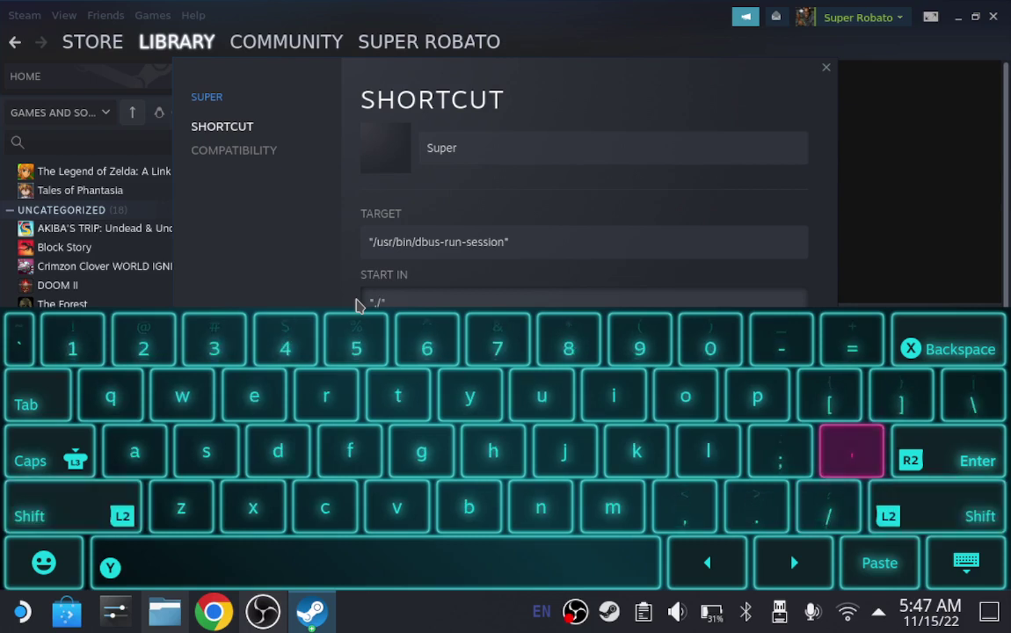
pyautogui.press('Escape')
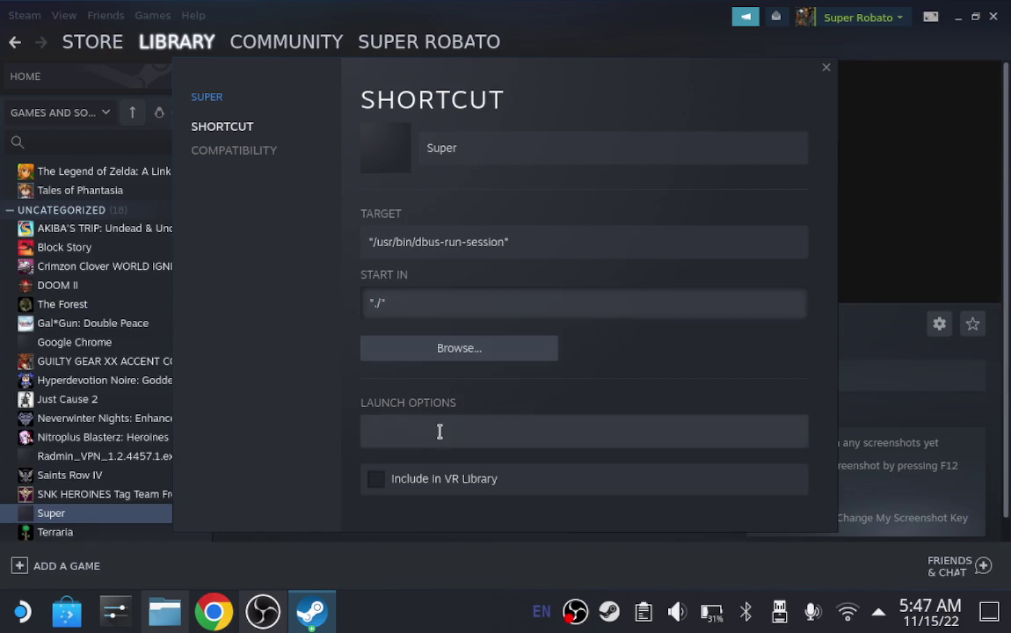
# Focus the Launch Options field, leaving it empty
pyautogui.click(439, 431)
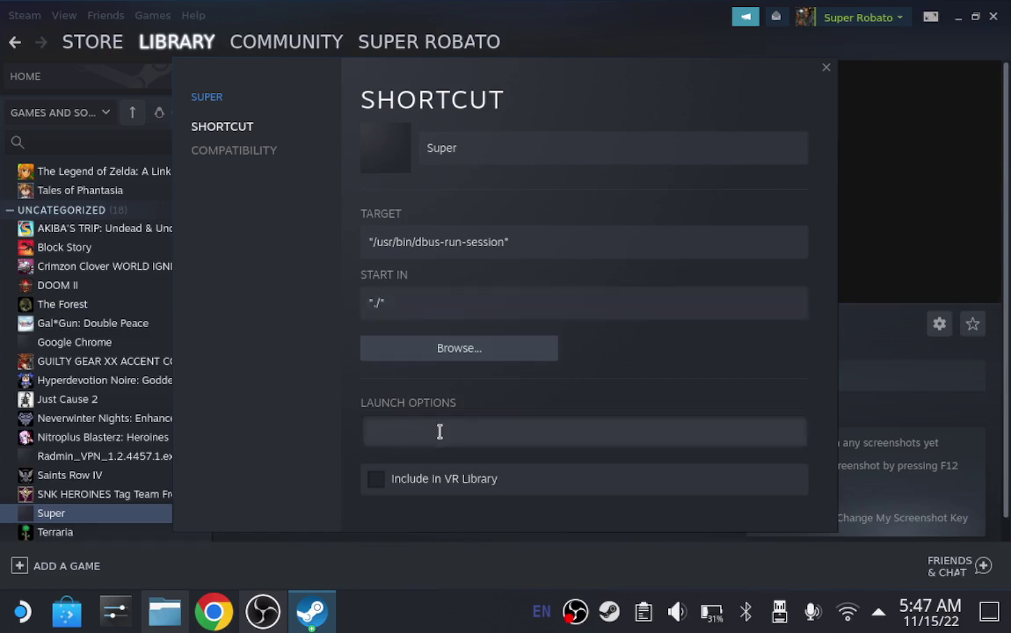
pyautogui.click(439, 431)
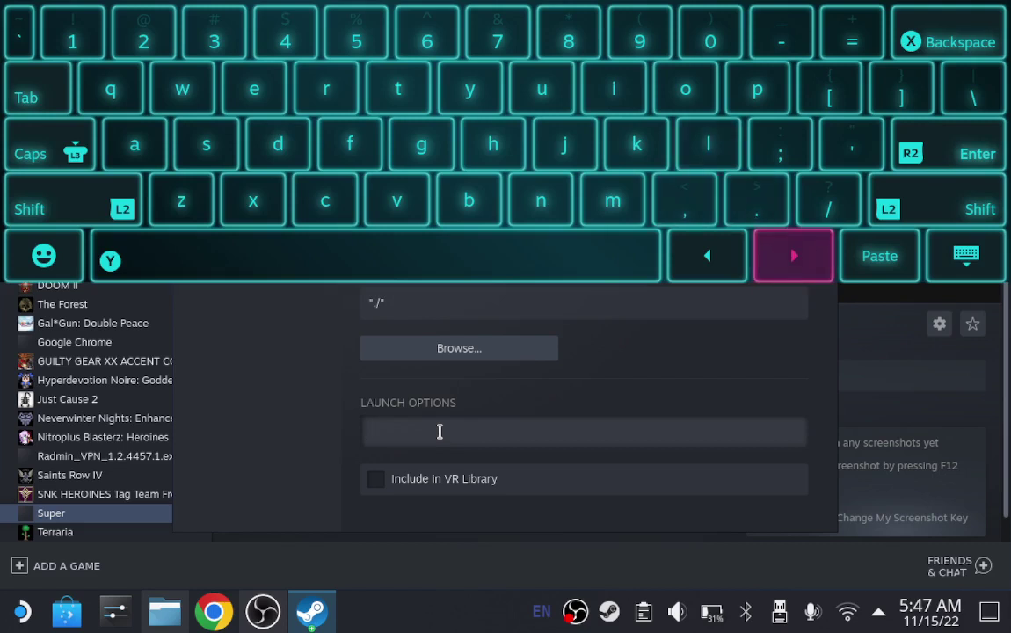
pyautogui.press('Escape')
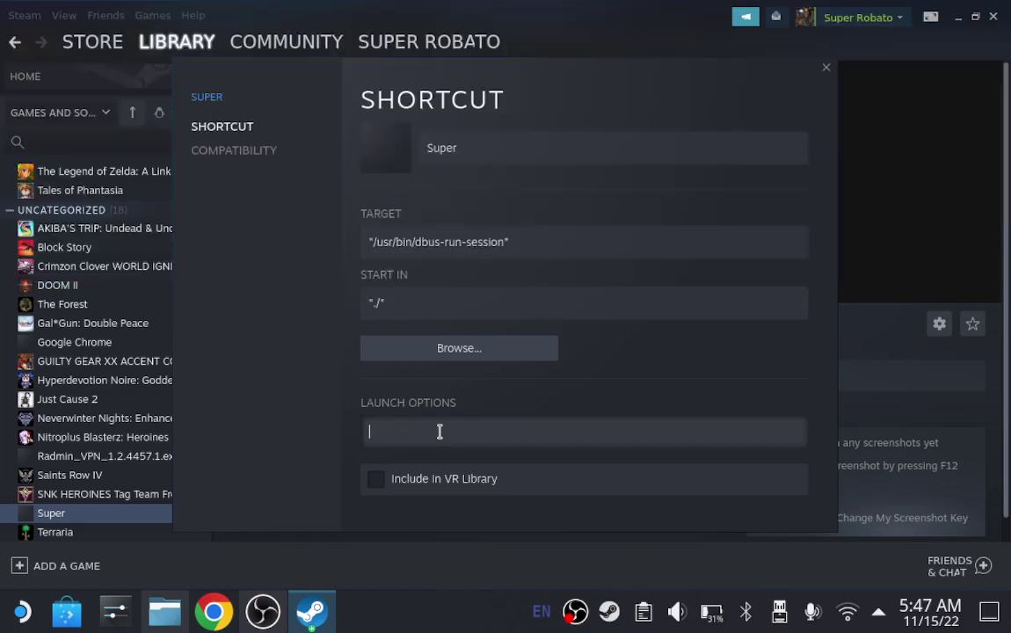
# Copy the saved startplasma-wayland 1280×800 plasma_session command from clipboard history into the Super shortcut's launch options
pyautogui.click(643, 612)
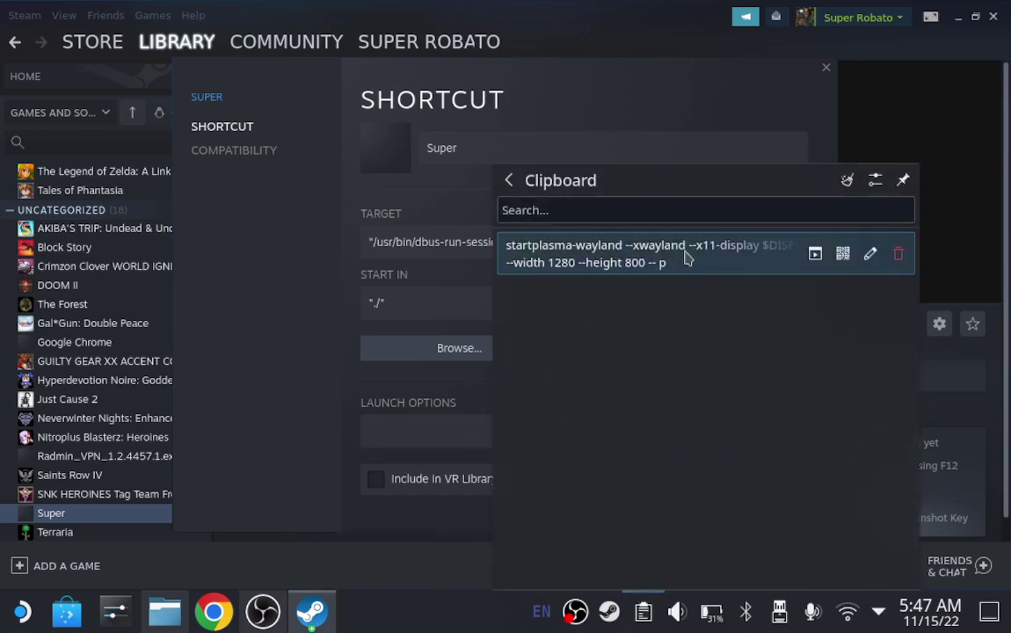
pyautogui.click(872, 252)
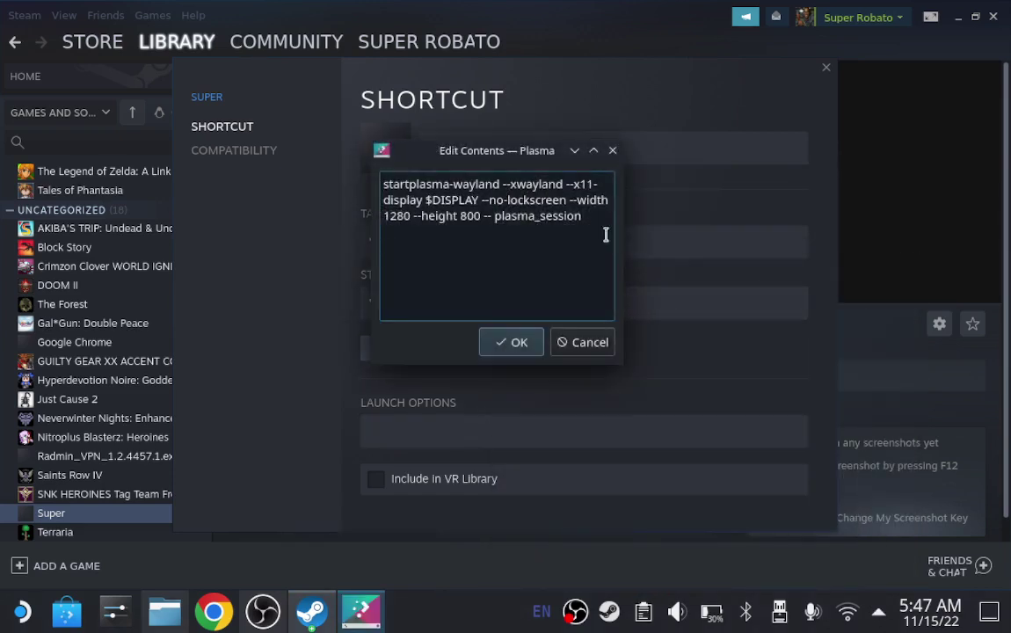
pyautogui.moveTo(595, 217); pyautogui.dragTo(392, 183)
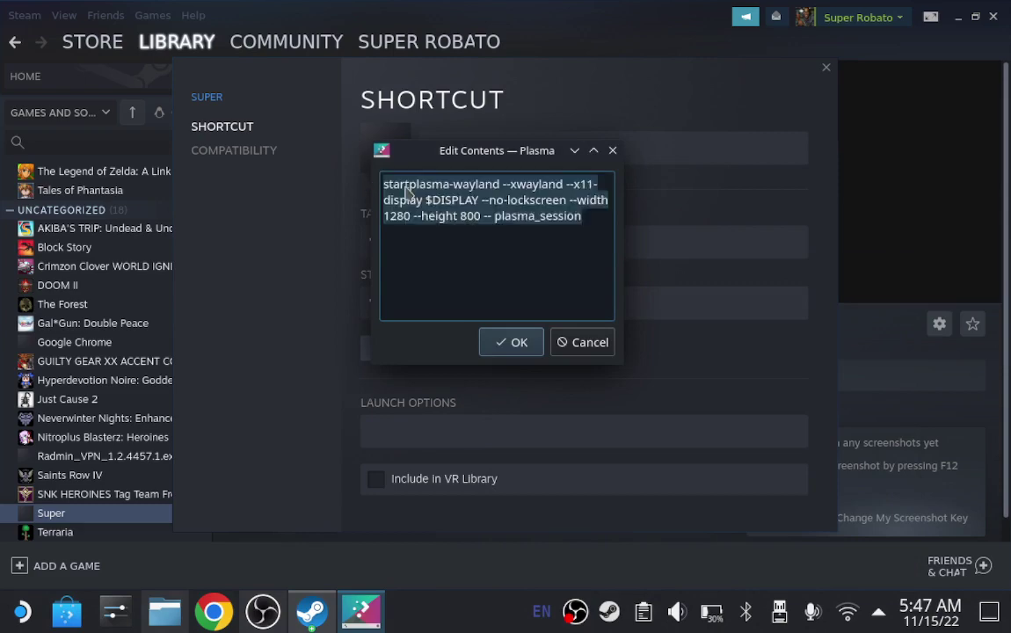
pyautogui.rightClick(407, 188)
pyautogui.click(439, 270)
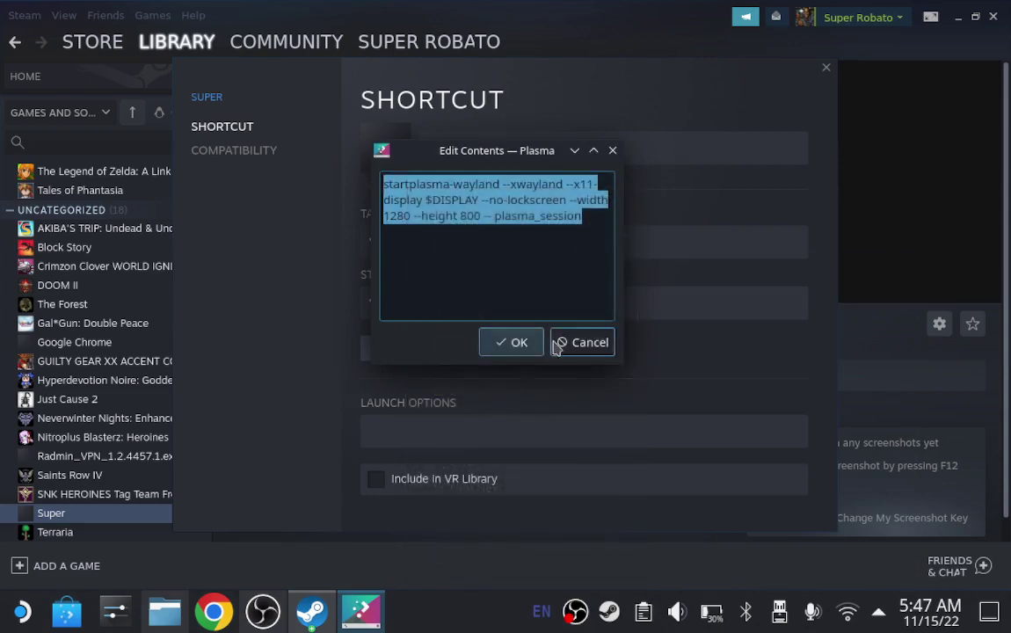
pyautogui.click(563, 343)
pyautogui.click(425, 424)
pyautogui.rightClick(423, 428)
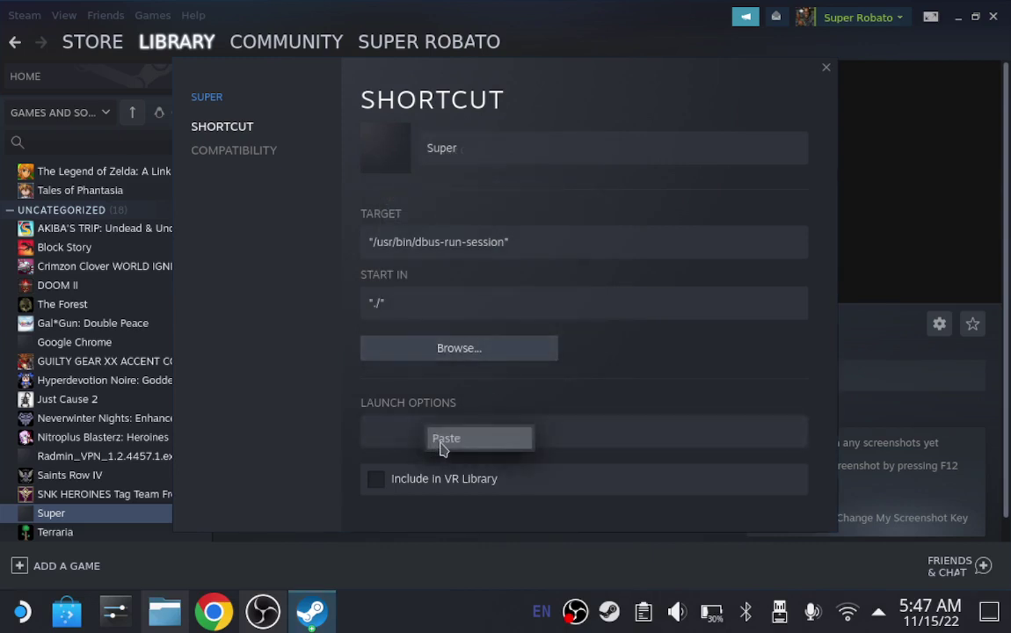
pyautogui.click(443, 439)
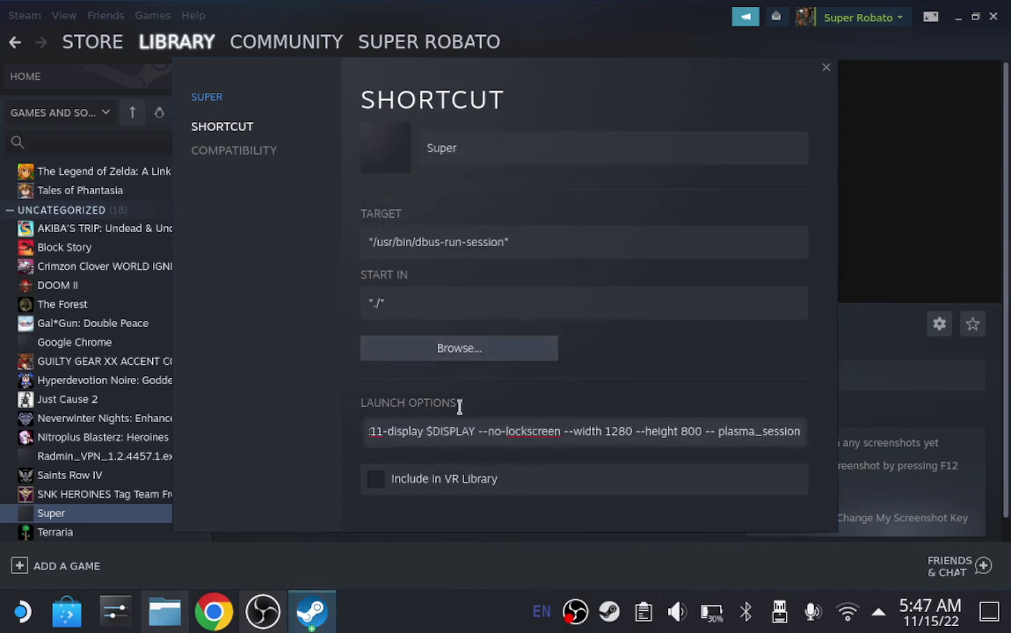
# Close the shortcut Properties and Steam, returning to Dolphin on the com.fightcade.Fightcade folder
pyautogui.click(827, 69)
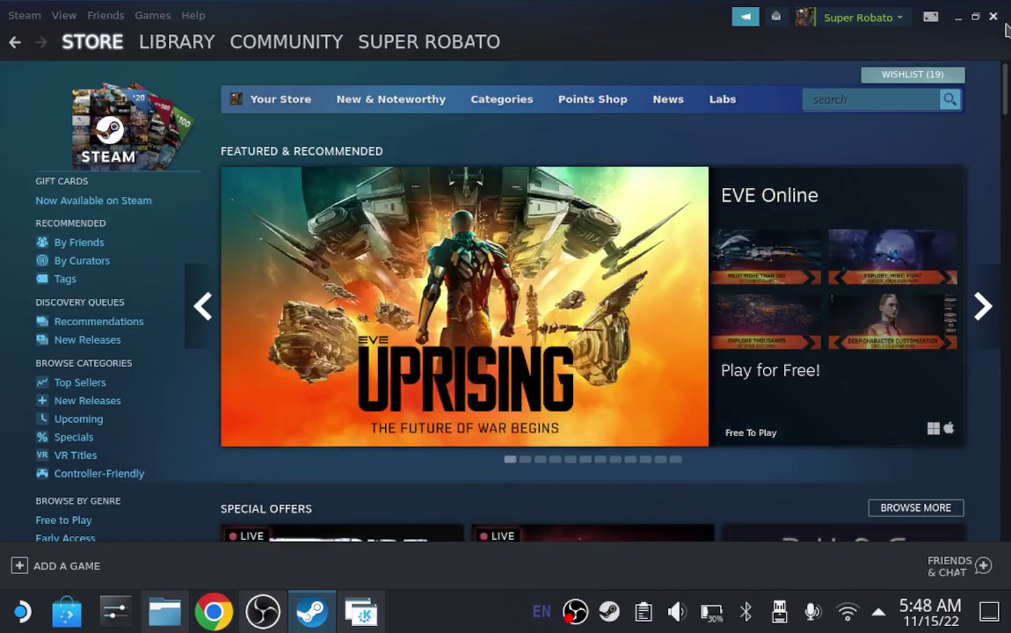
pyautogui.click(993, 15)
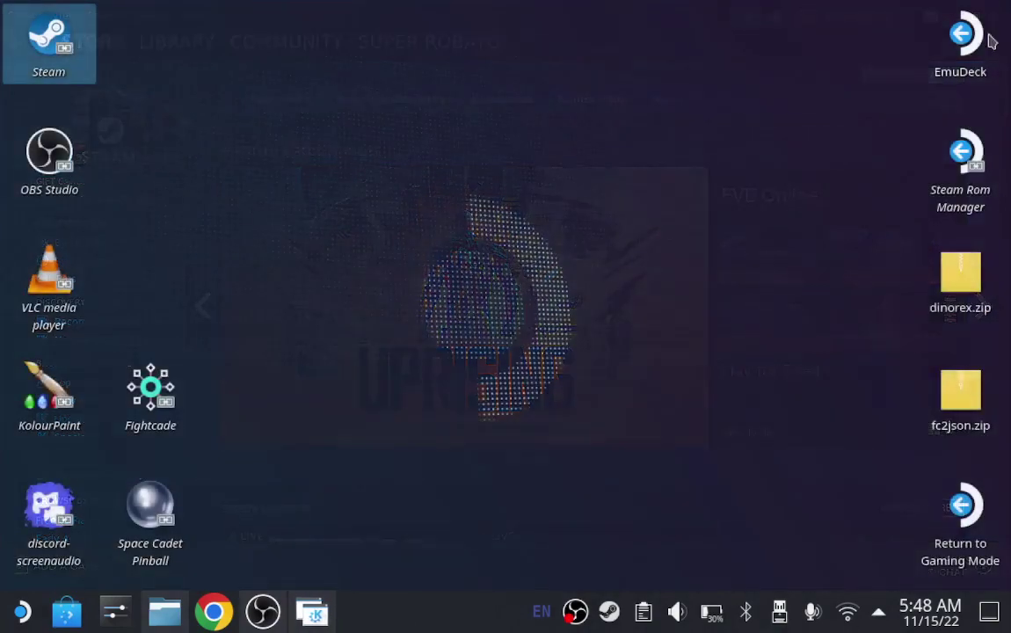
pyautogui.click(167, 613)
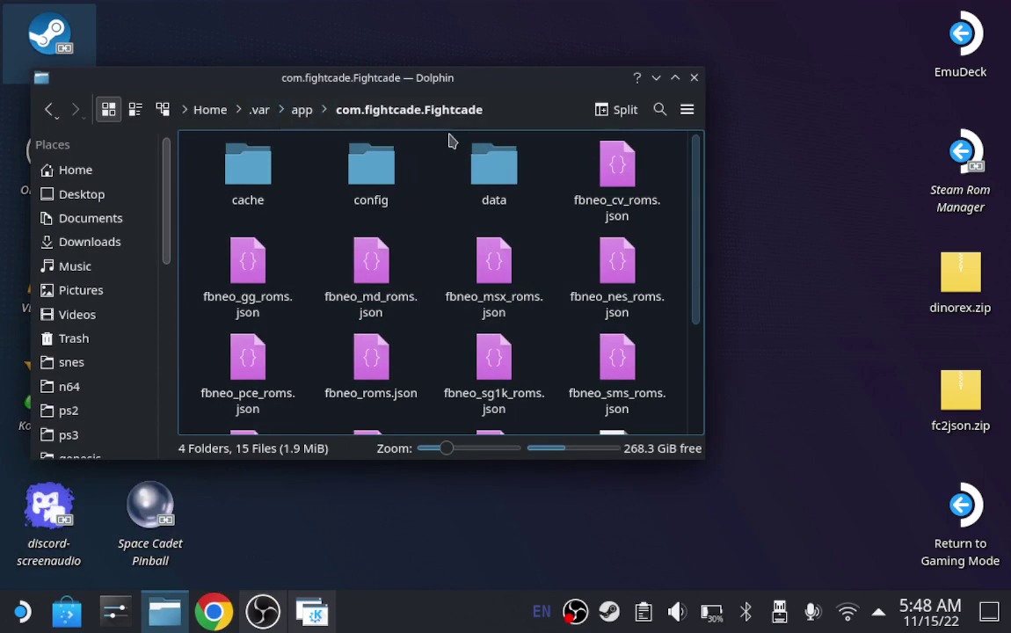
# Move dinorex.zip from the desktop into data > ROMs > fbneo > megadrive
pyautogui.press('F2')
pyautogui.click(508, 181)
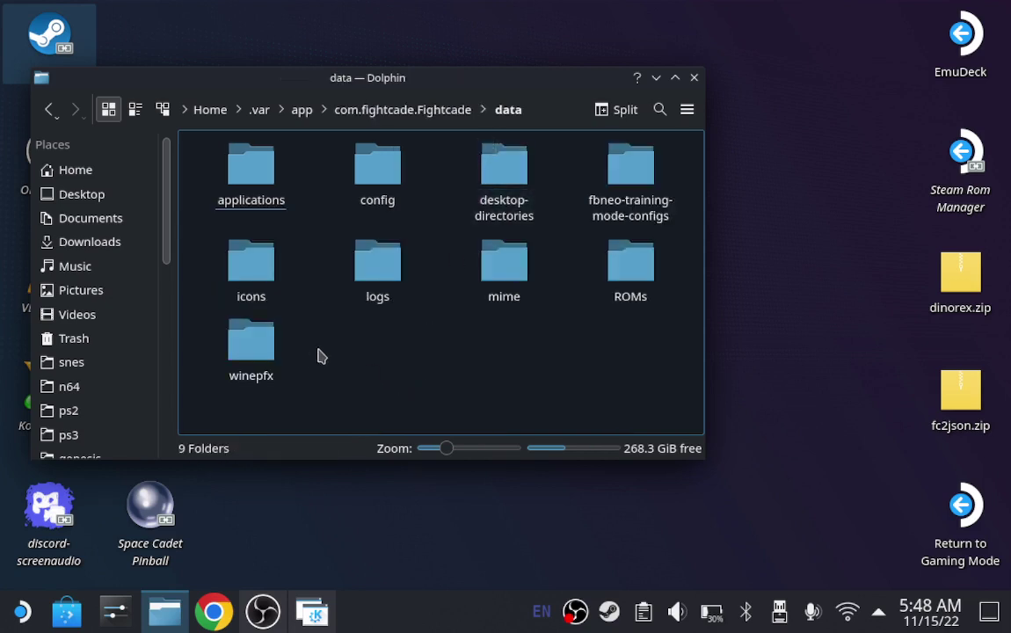
pyautogui.click(613, 268)
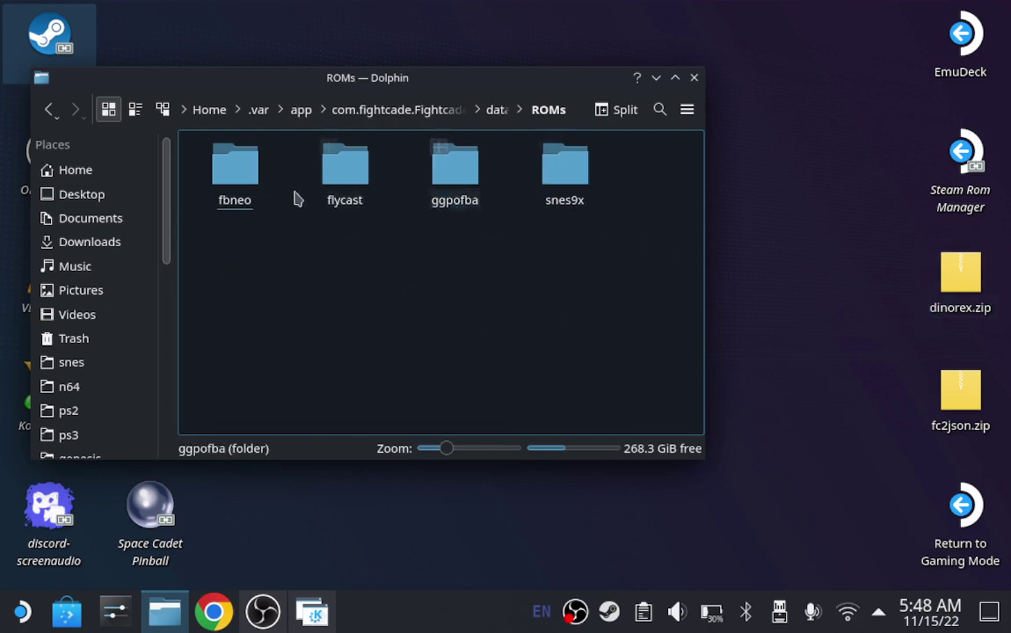
pyautogui.click(236, 185)
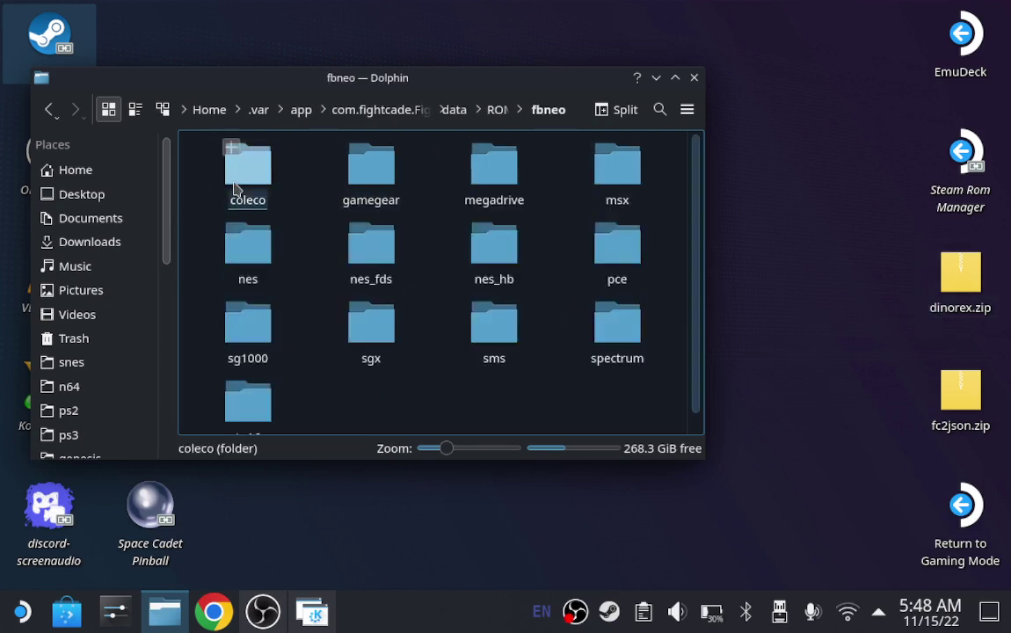
pyautogui.click(496, 167)
pyautogui.moveTo(966, 303); pyautogui.dragTo(350, 273)
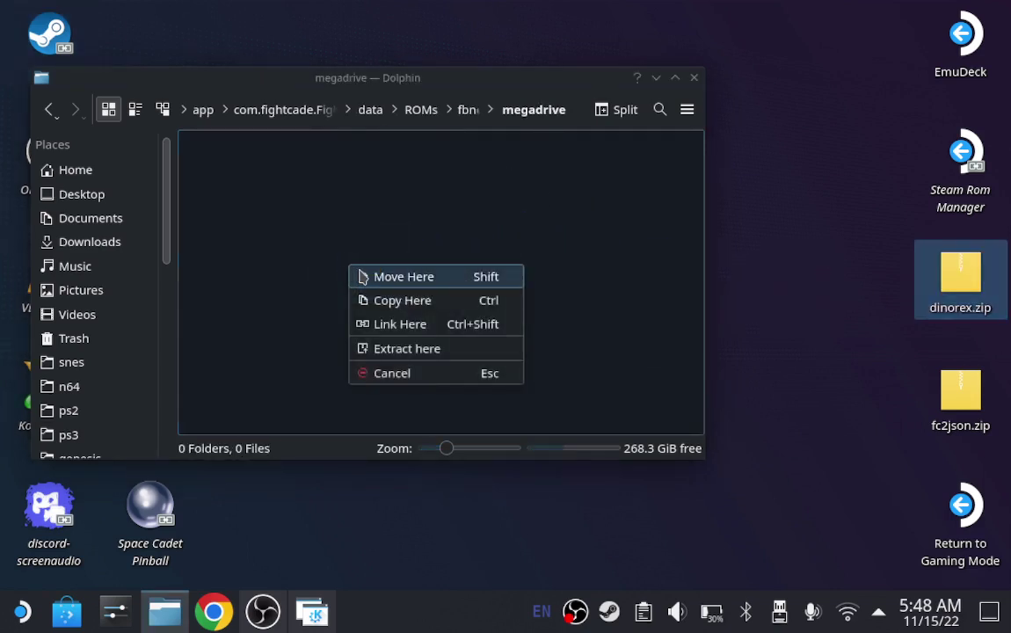
pyautogui.click(363, 277)
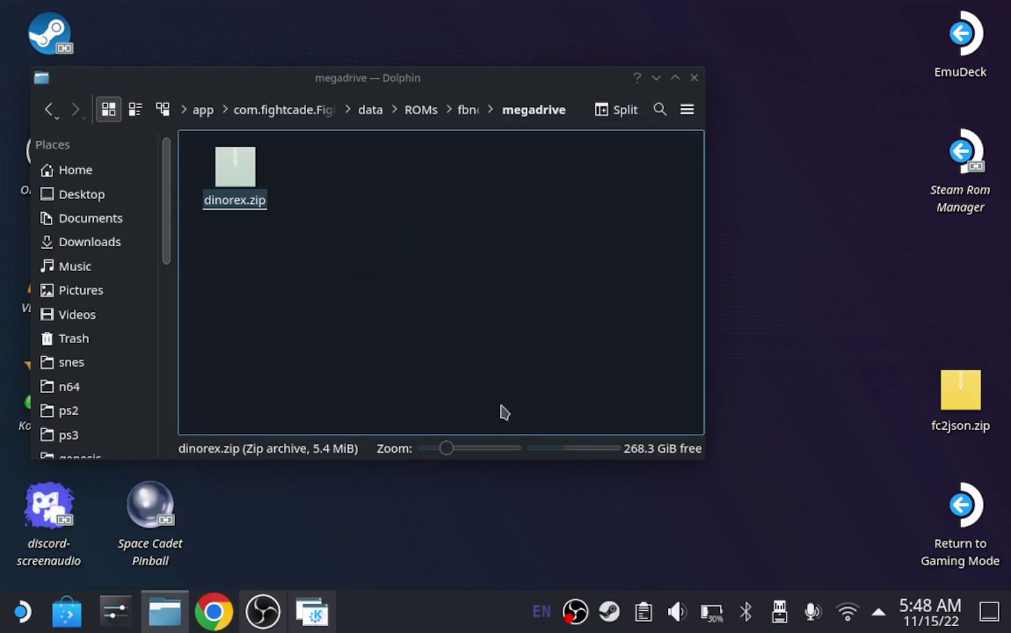
# Bring the nested Plasma session forward and start Fightcade from its desktop icon
pyautogui.click(314, 613)
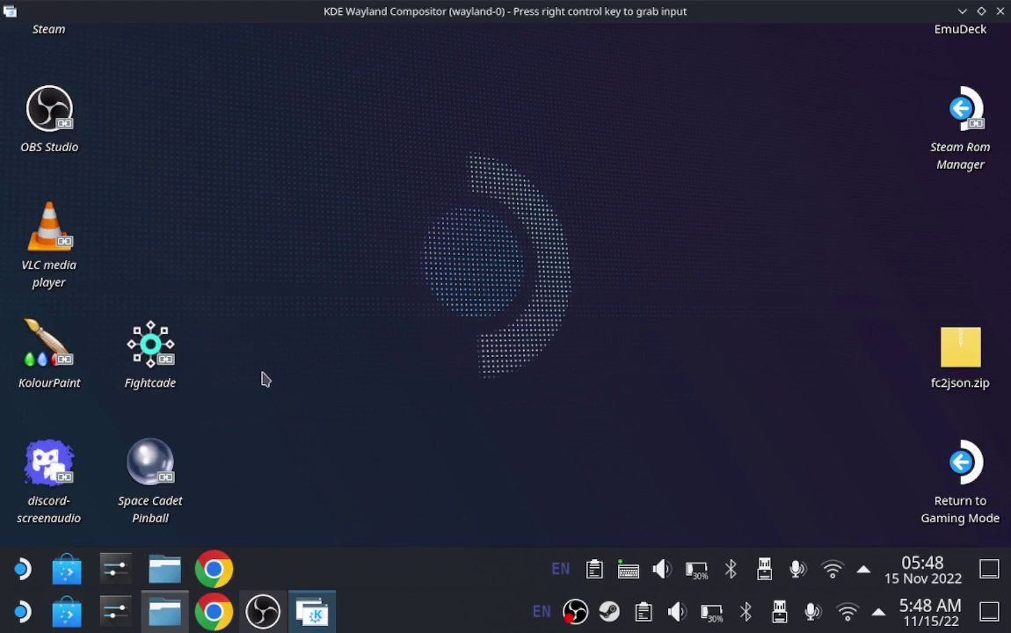
pyautogui.click(153, 367)
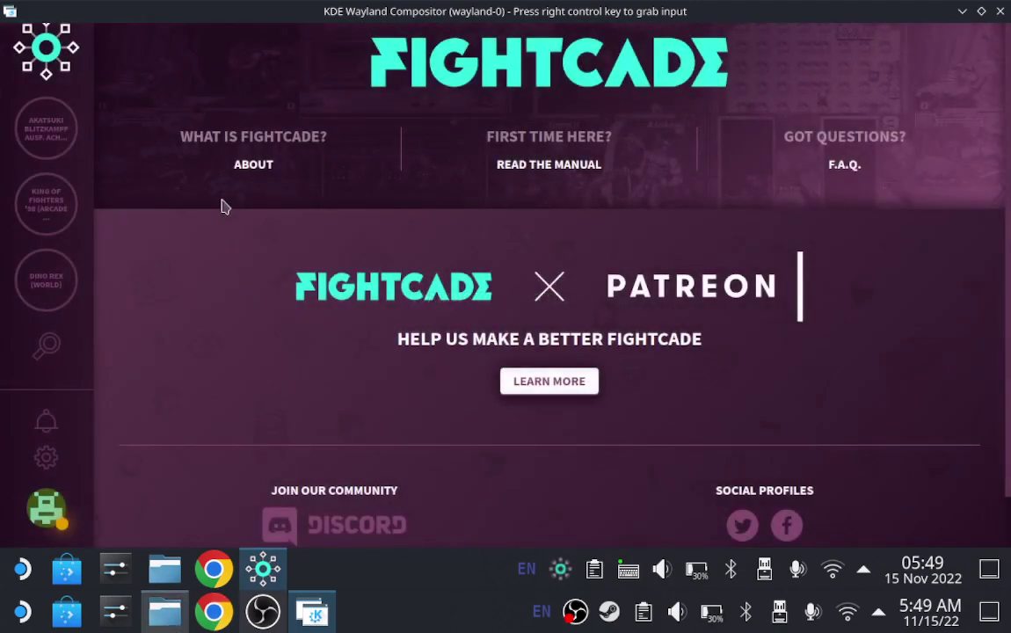
# Drag the Fightcade window out of full screen so it floats on the nested desktop
pyautogui.rightClick(37, 24)
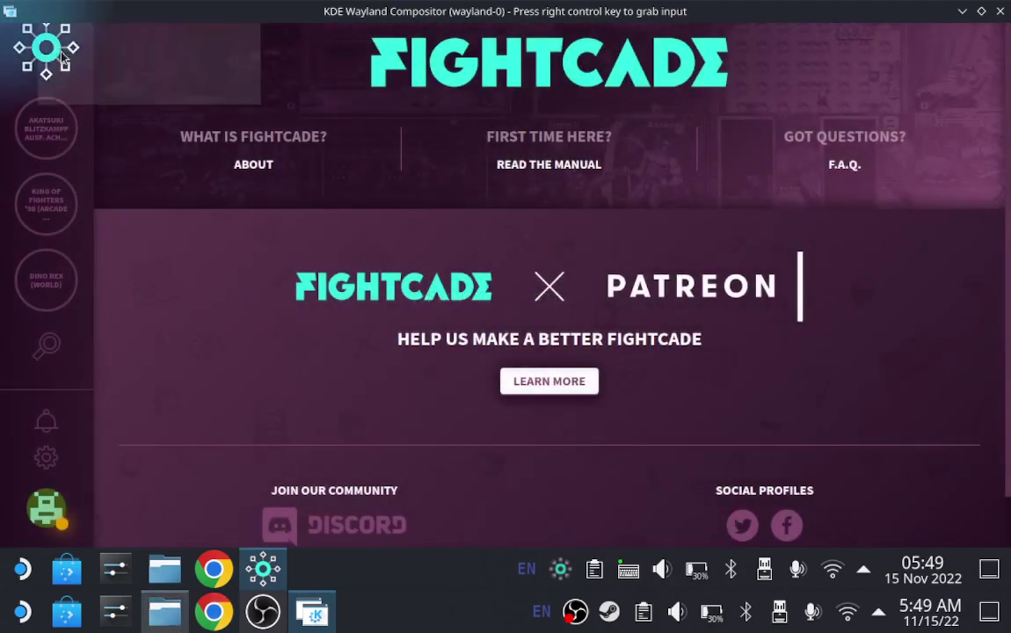
pyautogui.click(102, 152)
pyautogui.moveTo(114, 18); pyautogui.dragTo(97, 4)
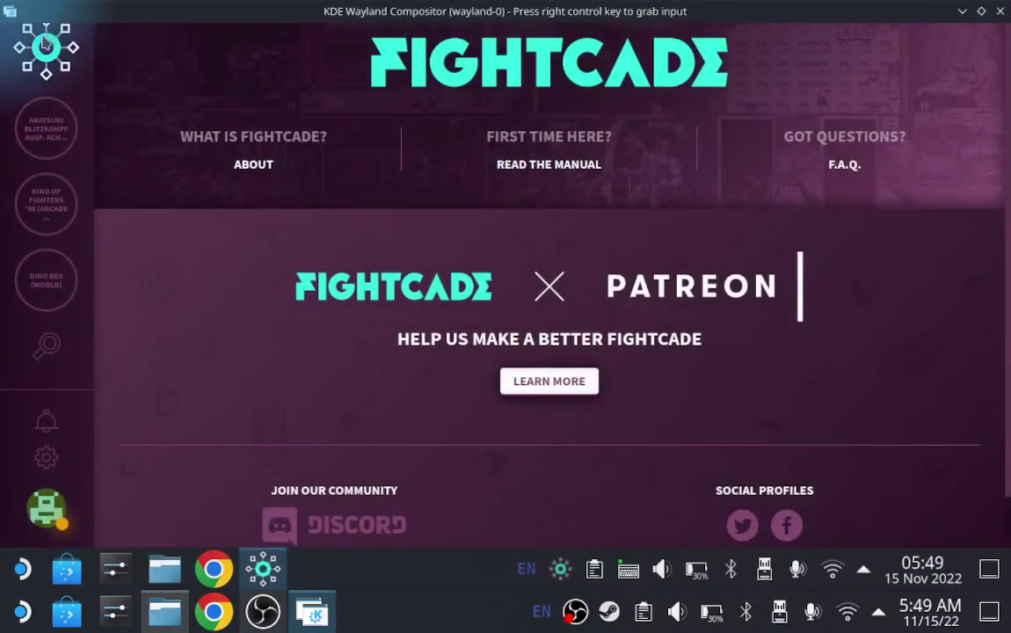
pyautogui.moveTo(42, 44); pyautogui.dragTo(198, 176)
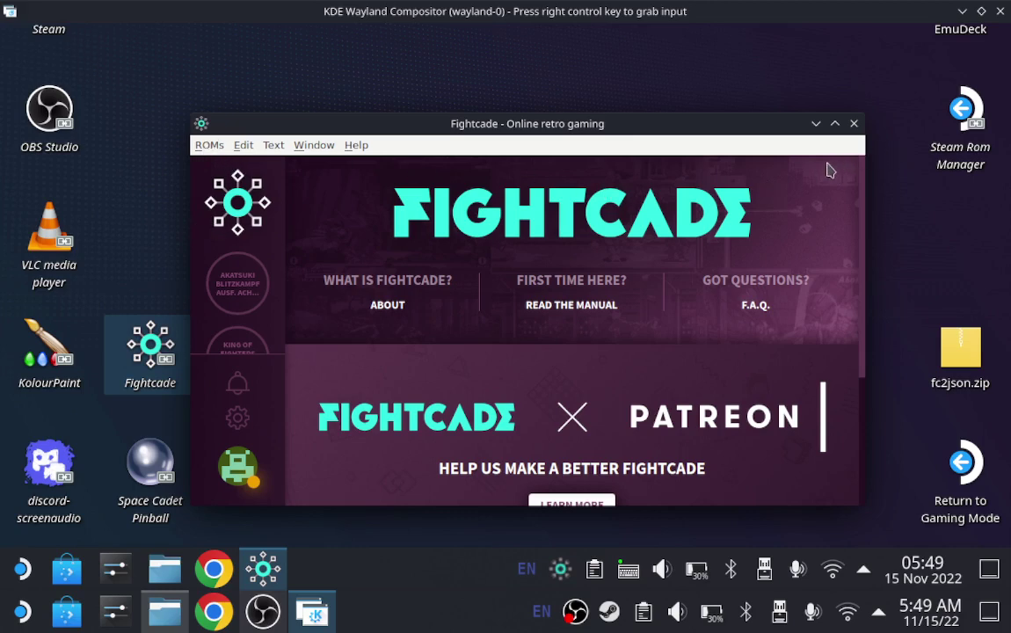
pyautogui.click(151, 118)
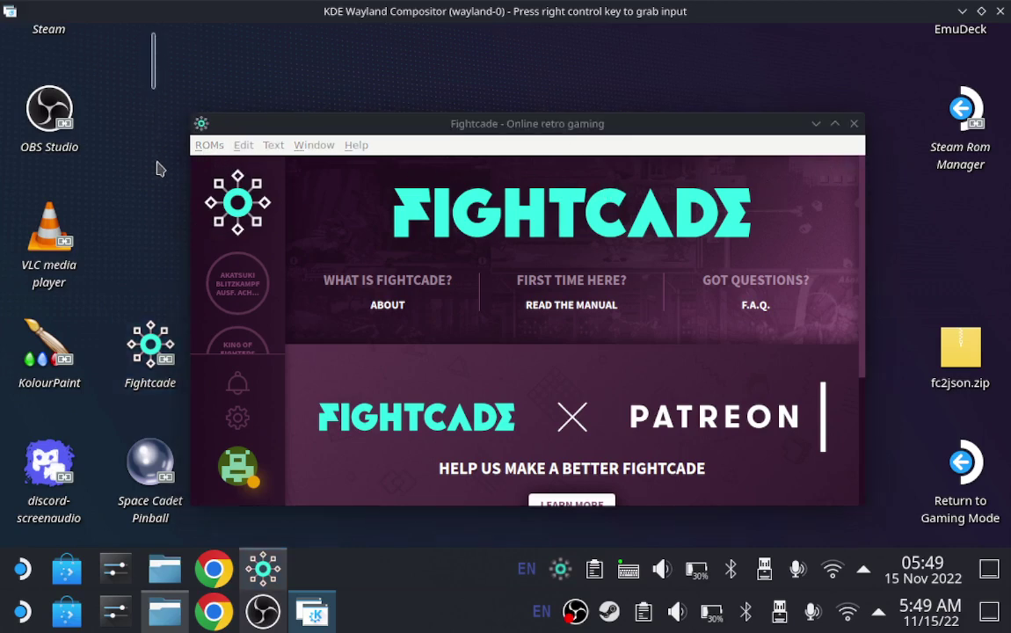
# Open the ROMs folder via ROMs > Open ROMs Folder, check its contents, then close Dolphin
pyautogui.moveTo(160, 178); pyautogui.dragTo(199, 226)
pyautogui.click(199, 226)
pyautogui.hotkey('alt', 'r')
pyautogui.press('Down')
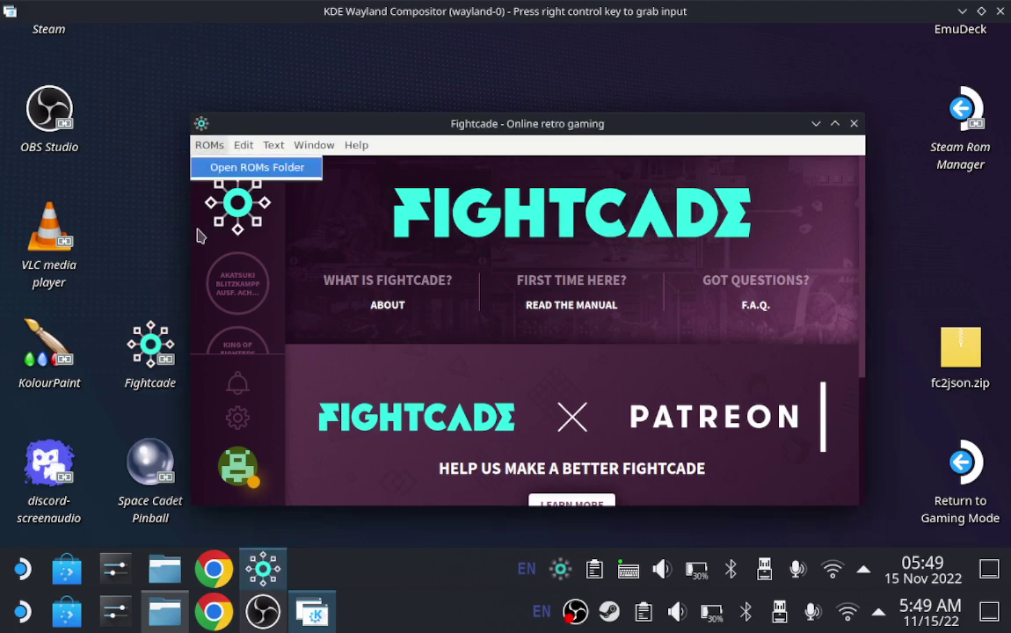
pyautogui.press('Return')
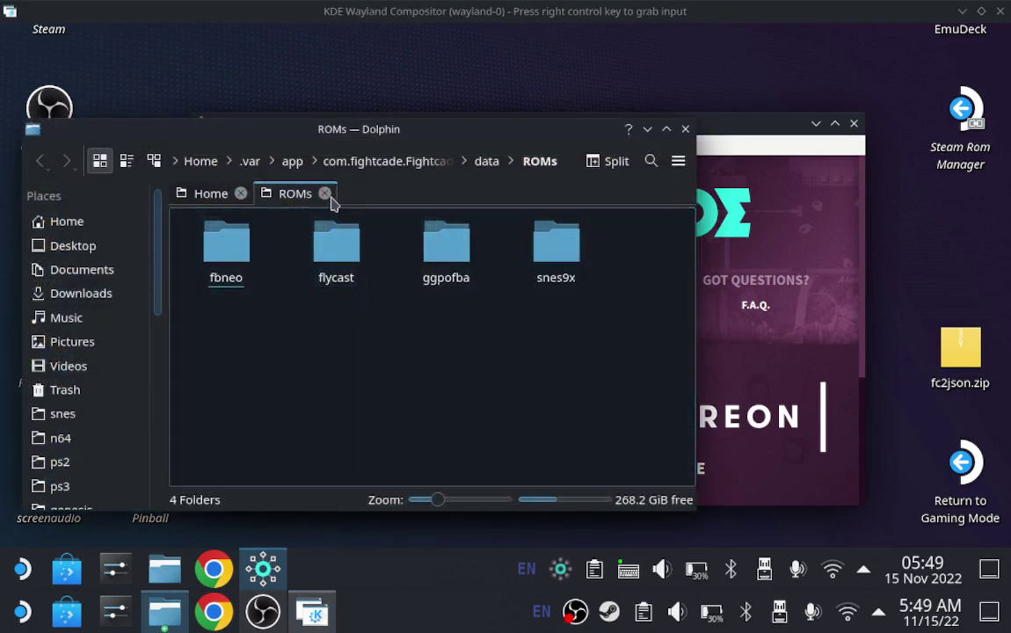
pyautogui.click(325, 193)
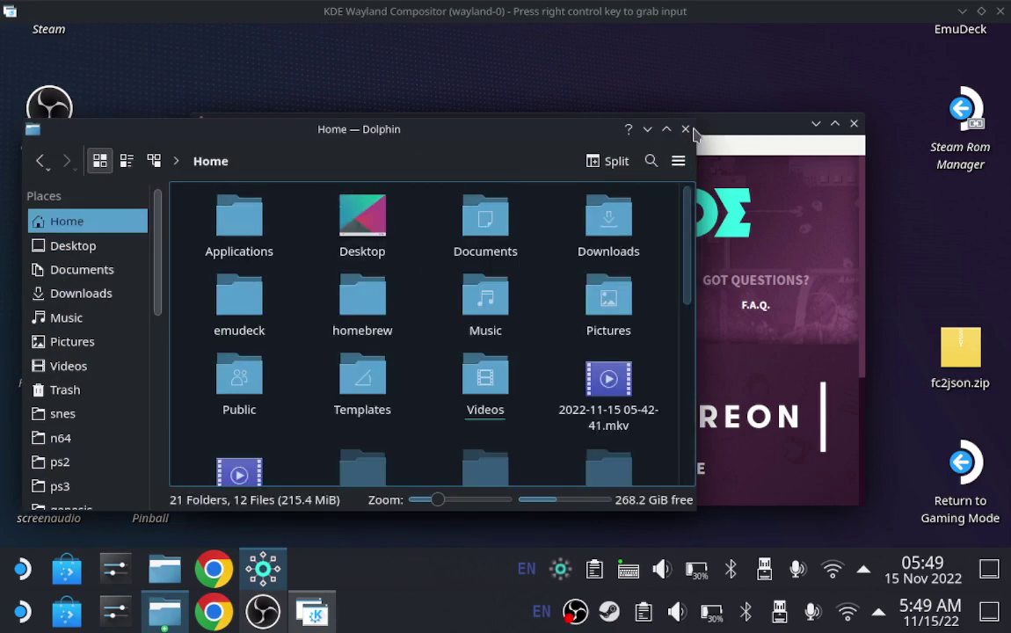
pyautogui.click(686, 129)
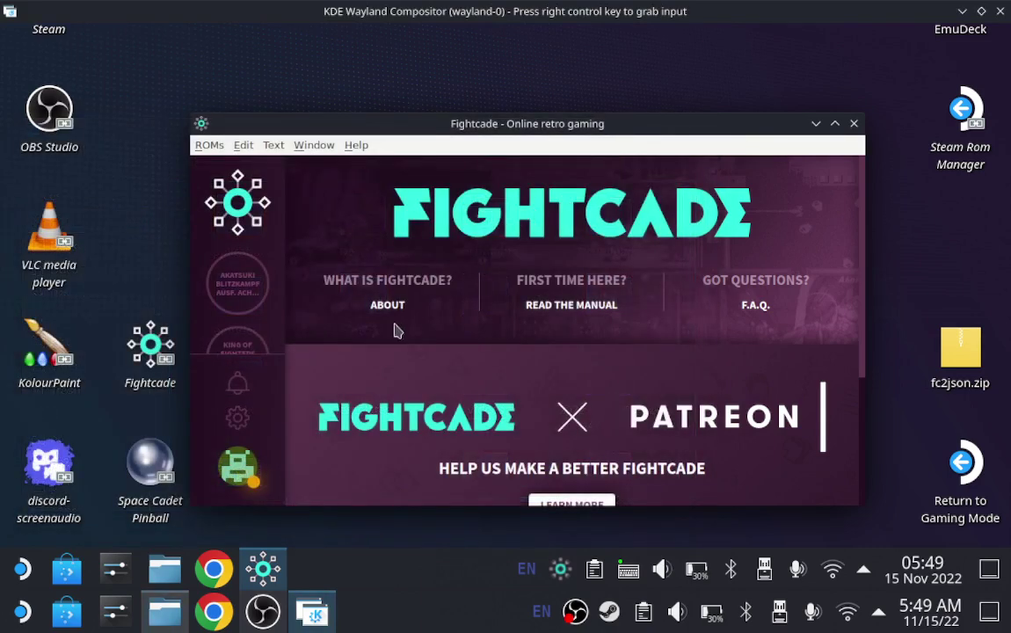
# Maximize the Fightcade window to fill the nested screen
pyautogui.click(837, 126)
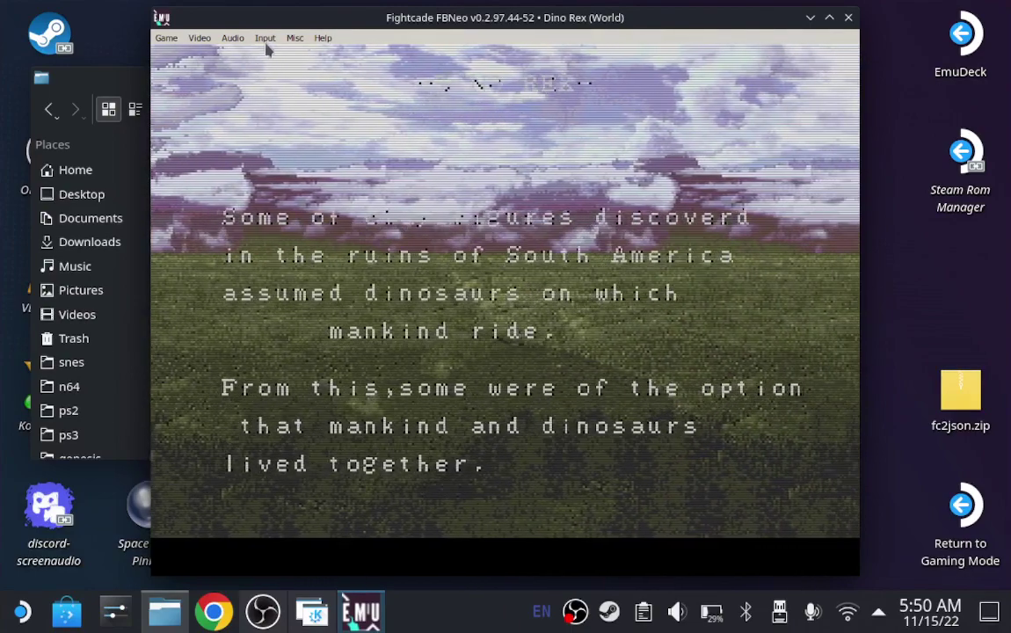
# Test P1 Up, Down and Left in FBNeo's Map game inputs, accept, then switch to OBS Studio
pyautogui.click(265, 38)
pyautogui.click(272, 58)
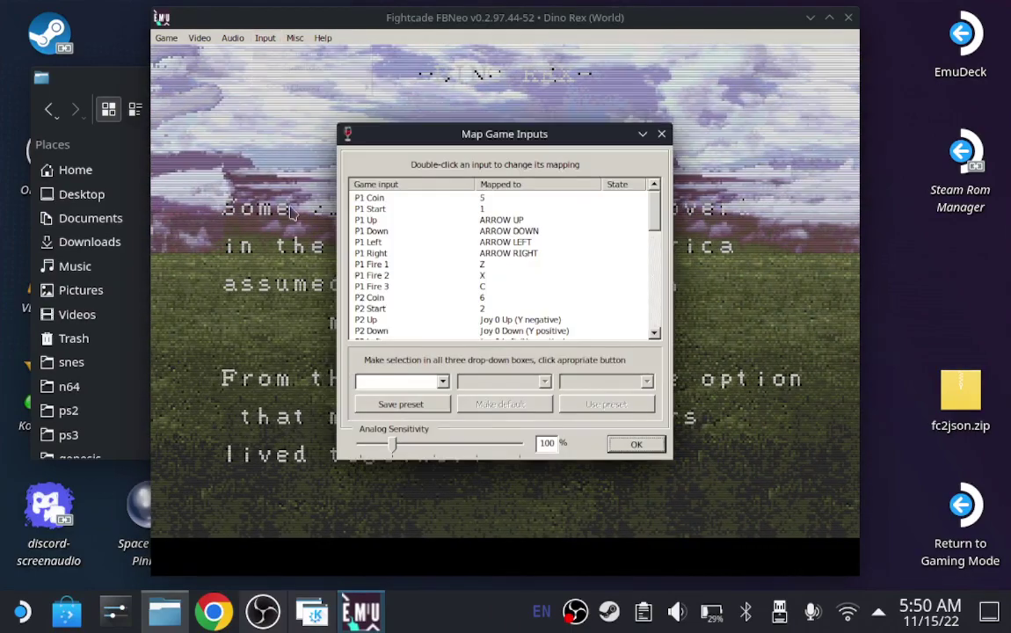
pyautogui.press('Up')
pyautogui.press('Down')
pyautogui.press('Left')
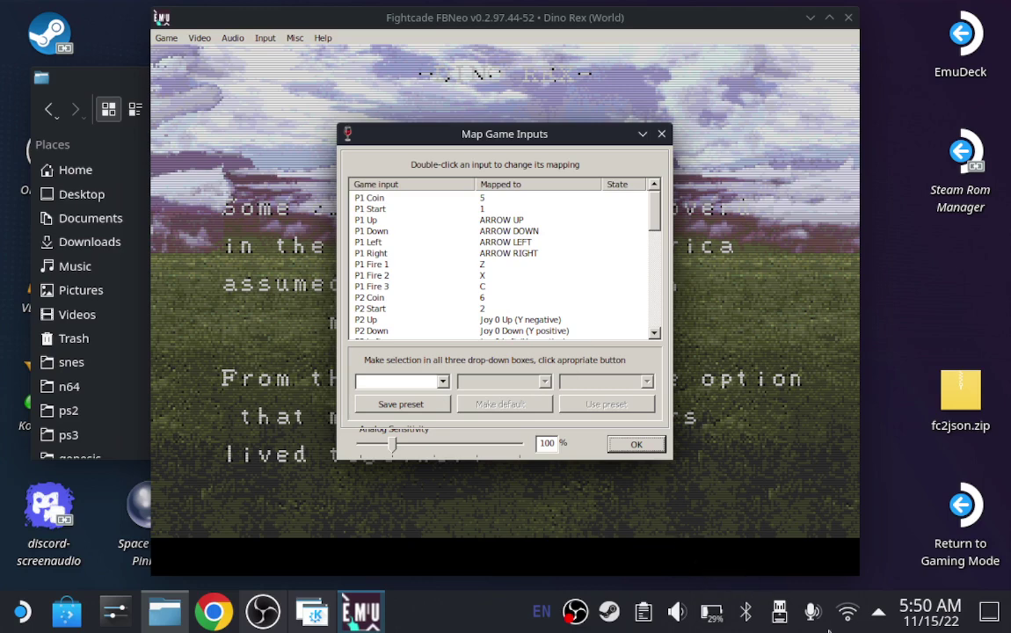
pyautogui.moveTo(911, 616)
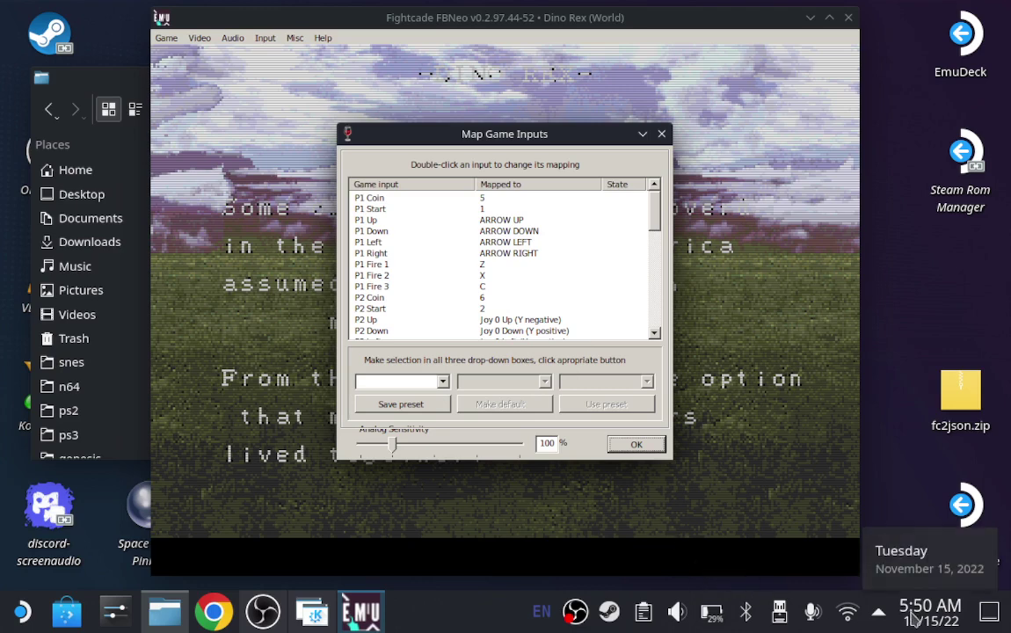
pyautogui.click(645, 446)
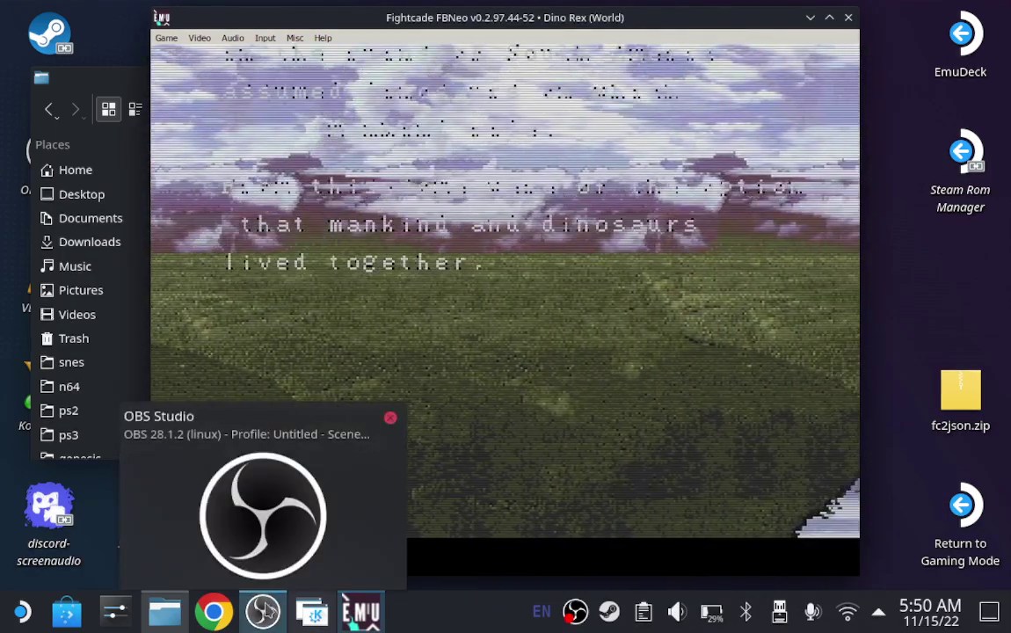
pyautogui.click(264, 612)
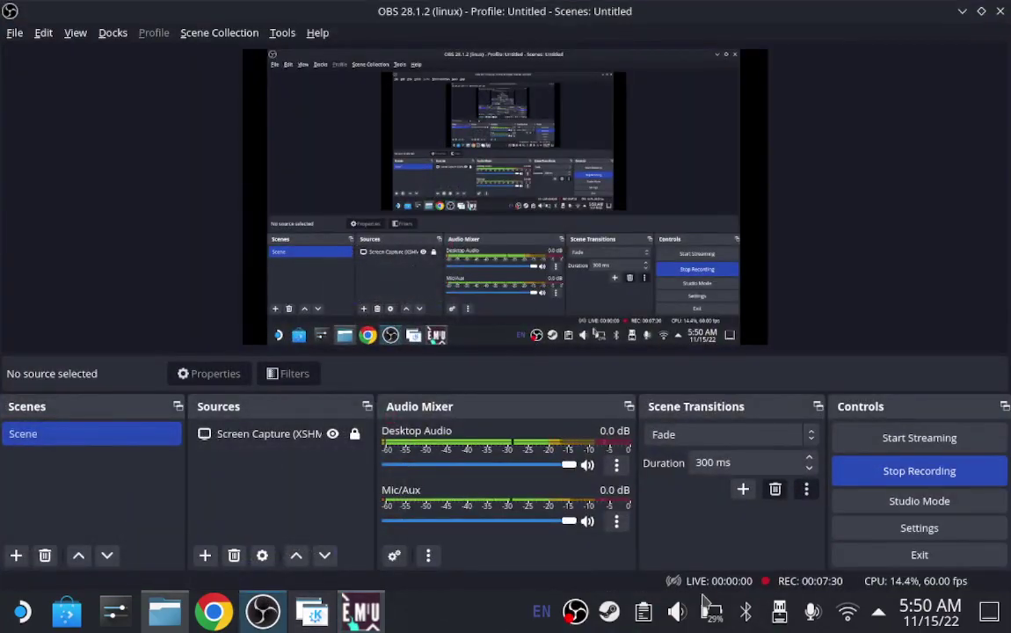